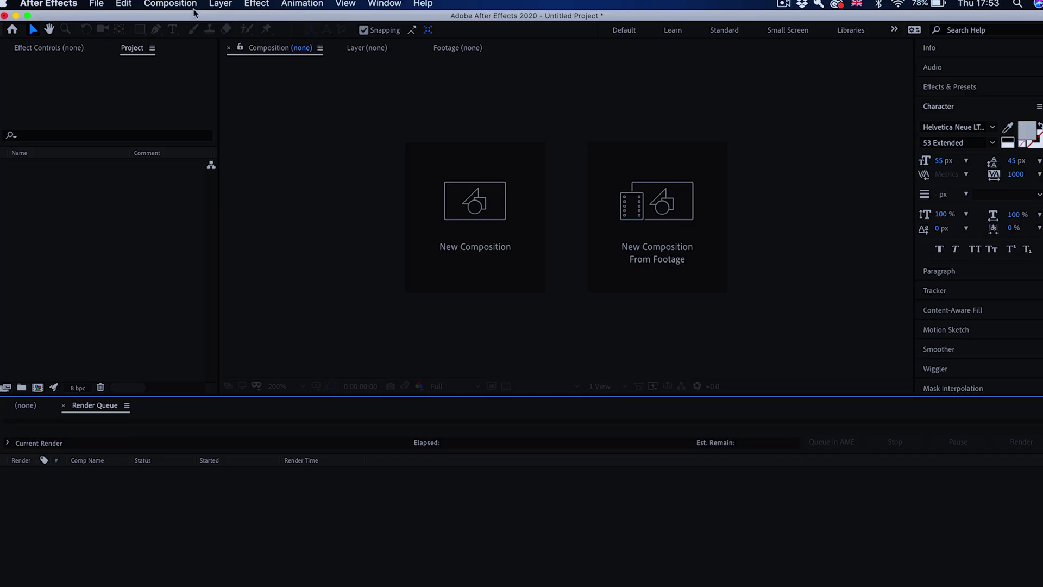
# Step: Create a 1920×1080, 23.976 fps, 5-second composition named 'Text animation'
pyautogui.click(170, 3)
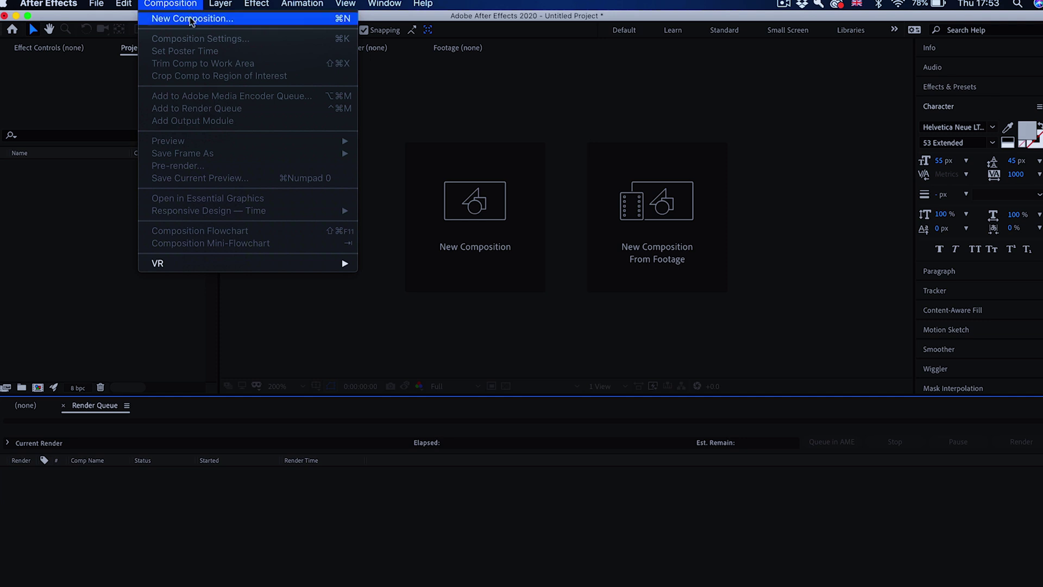
pyautogui.click(191, 20)
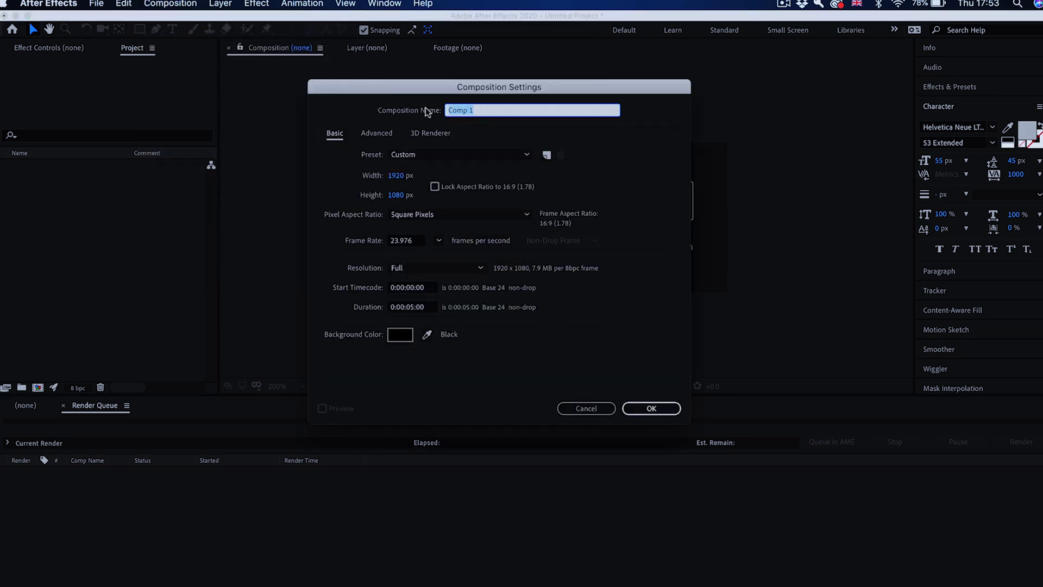
pyautogui.write('Te')
pyautogui.write('x')
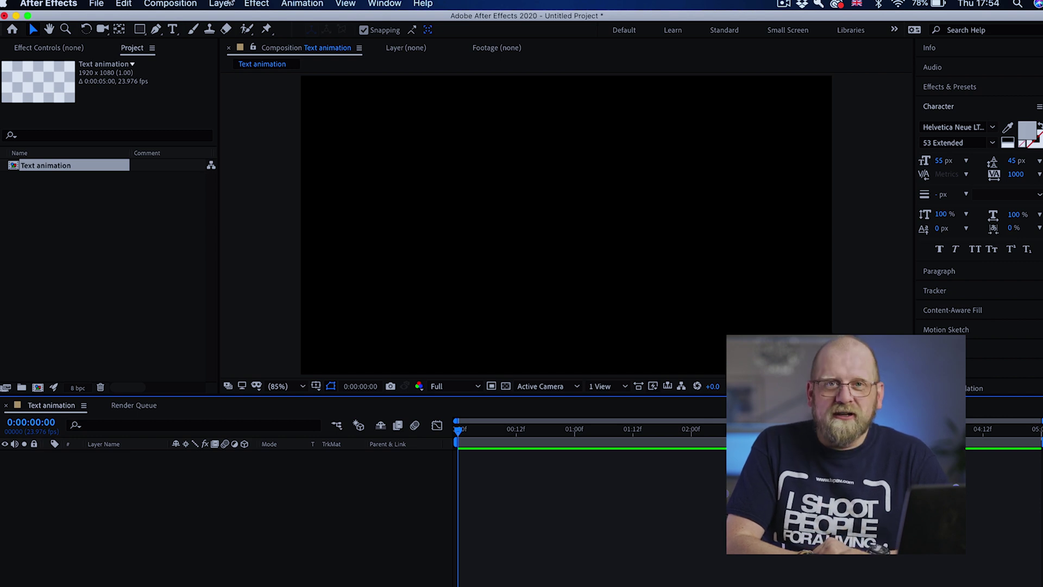
# Step: Add an empty shape layer and turn its fill off
pyautogui.click(222, 5)
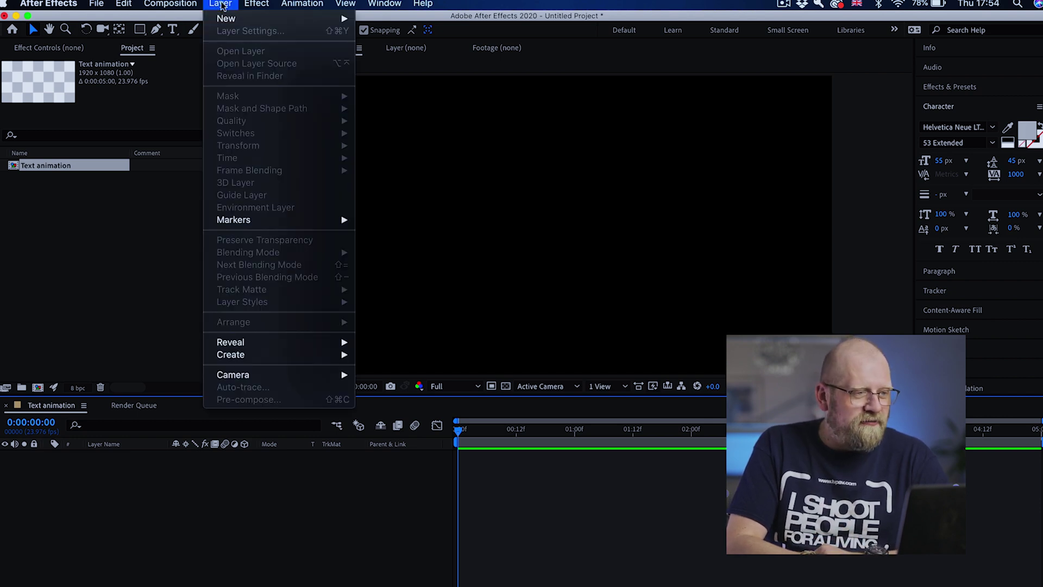
pyautogui.moveTo(234, 25)
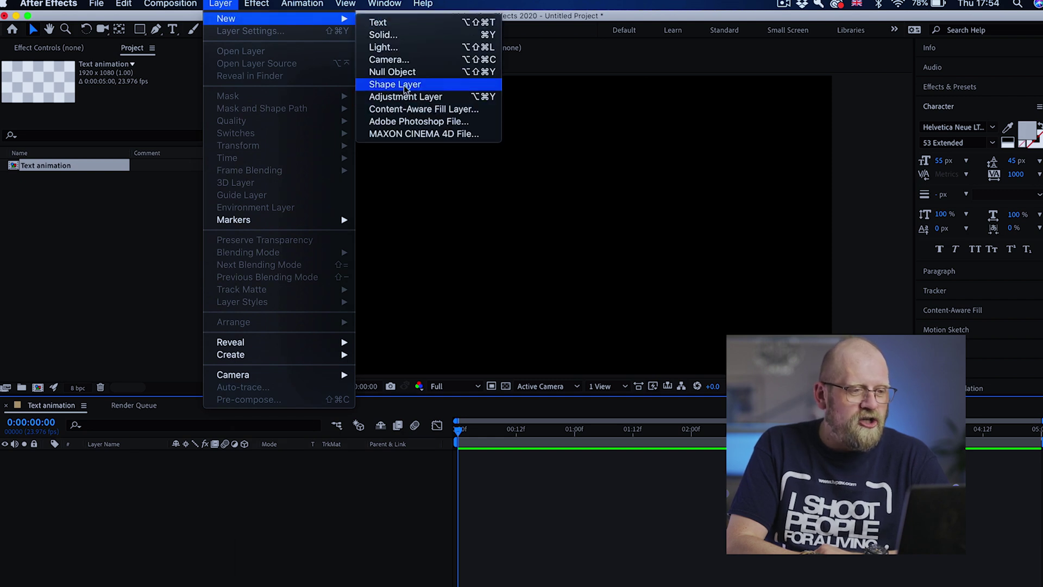
pyautogui.click(404, 85)
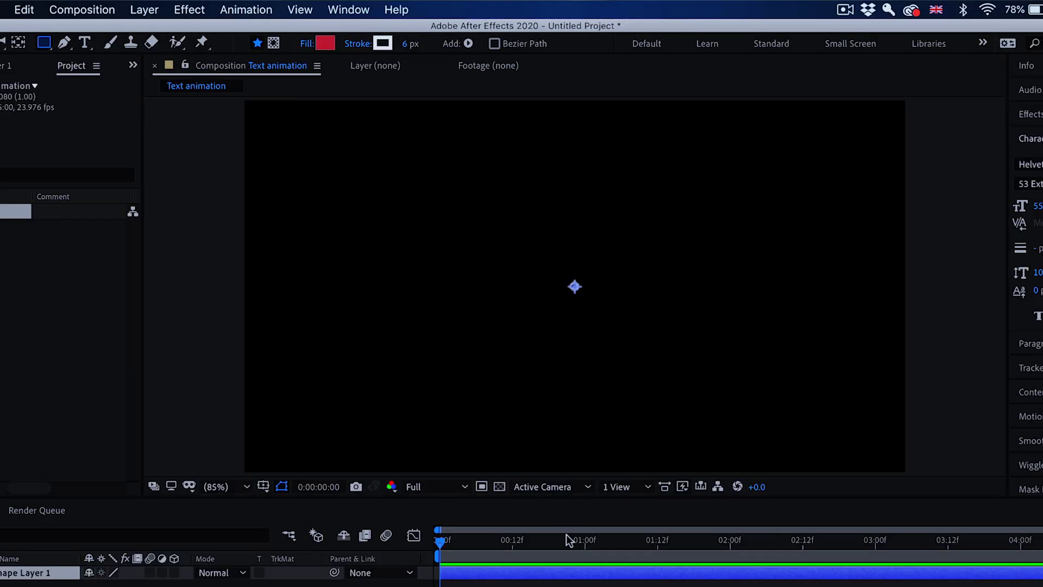
pyautogui.click(307, 43)
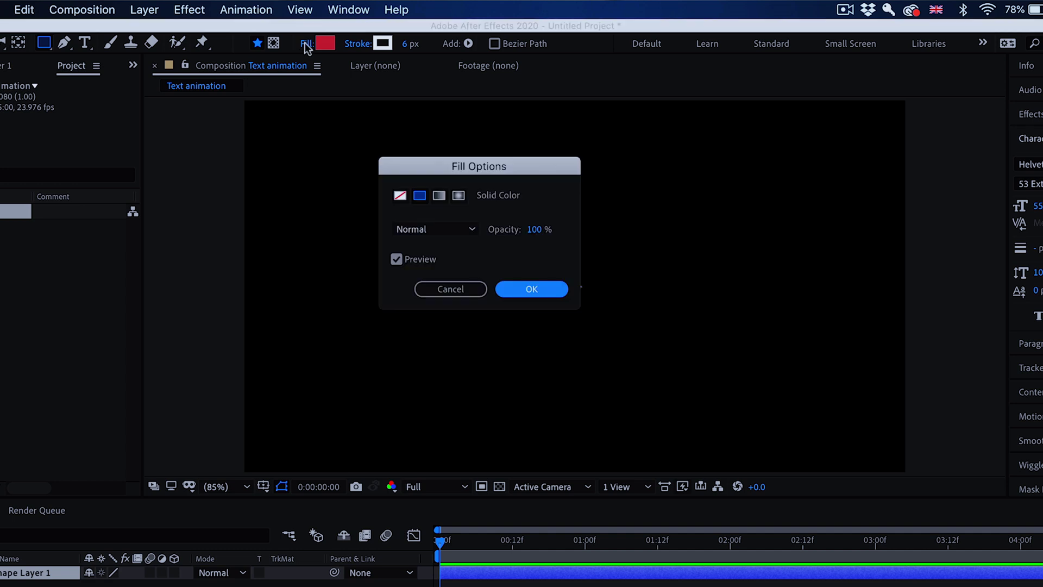
pyautogui.click(532, 289)
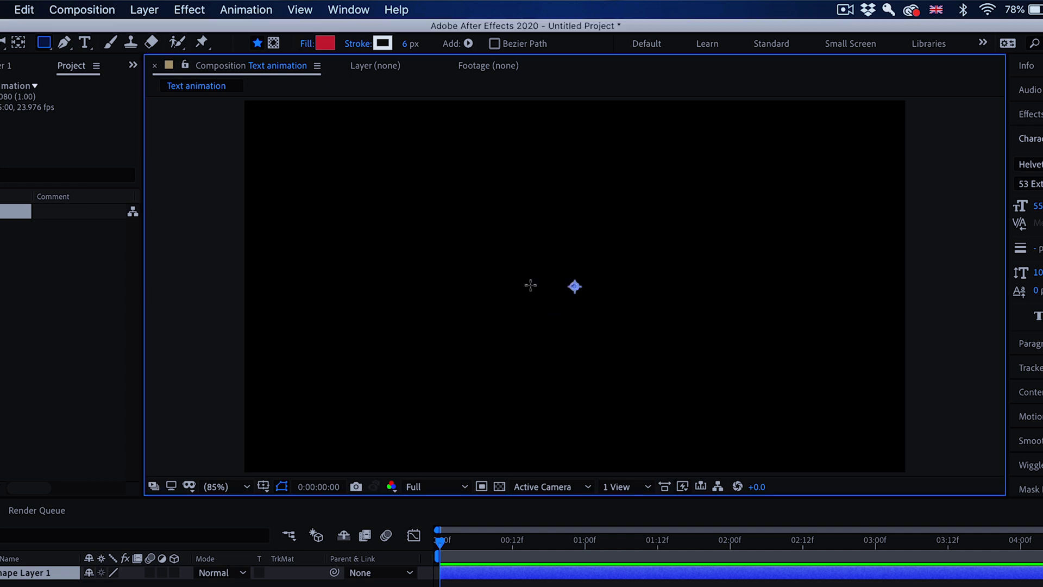
# Step: Give the shape a solid light-grey (RGB 225) 6 px stroke, keeping fill at None
pyautogui.click(357, 44)
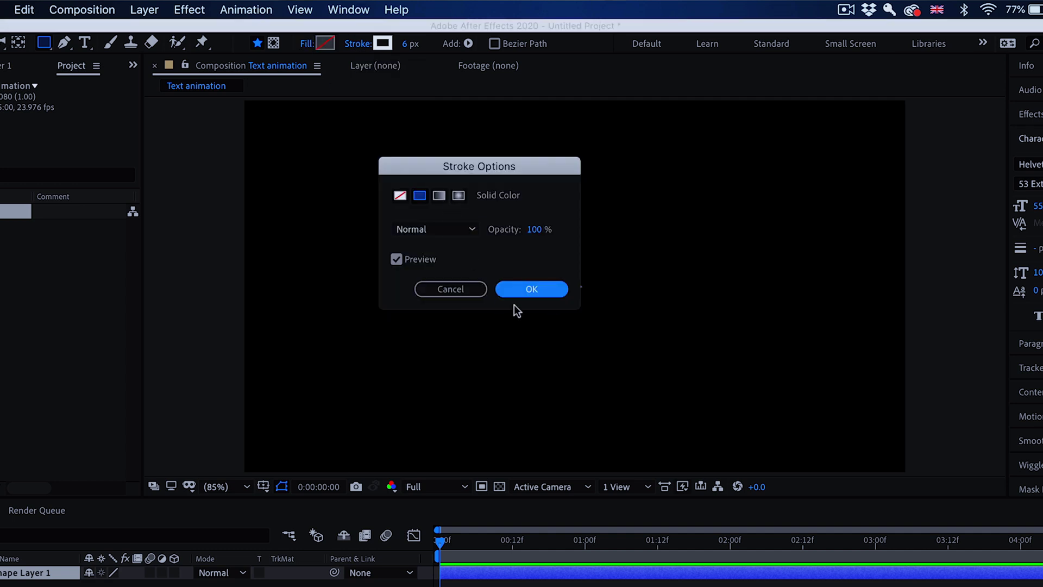
pyautogui.click(526, 289)
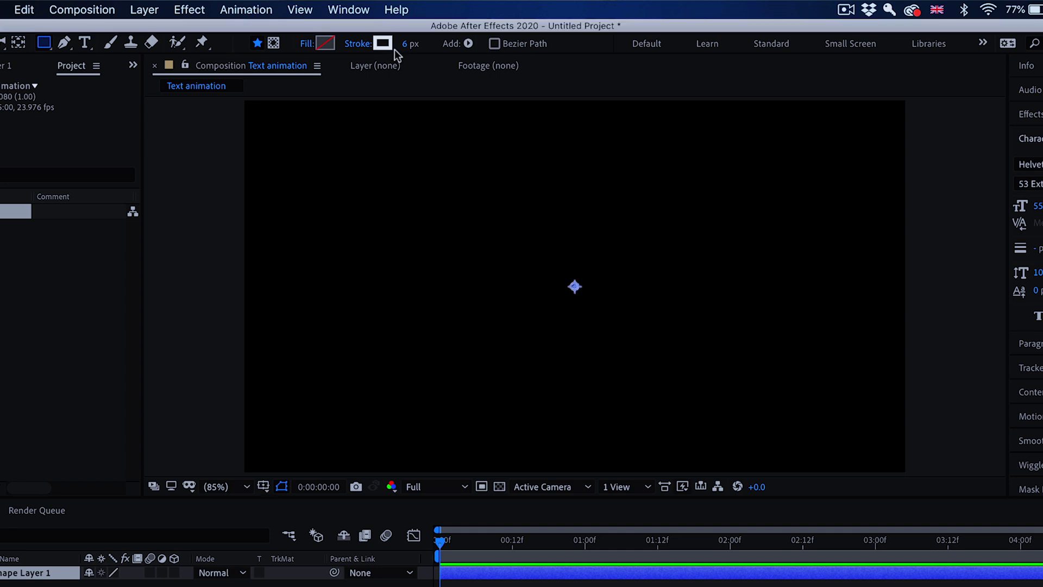
pyautogui.click(383, 44)
pyautogui.click(344, 424)
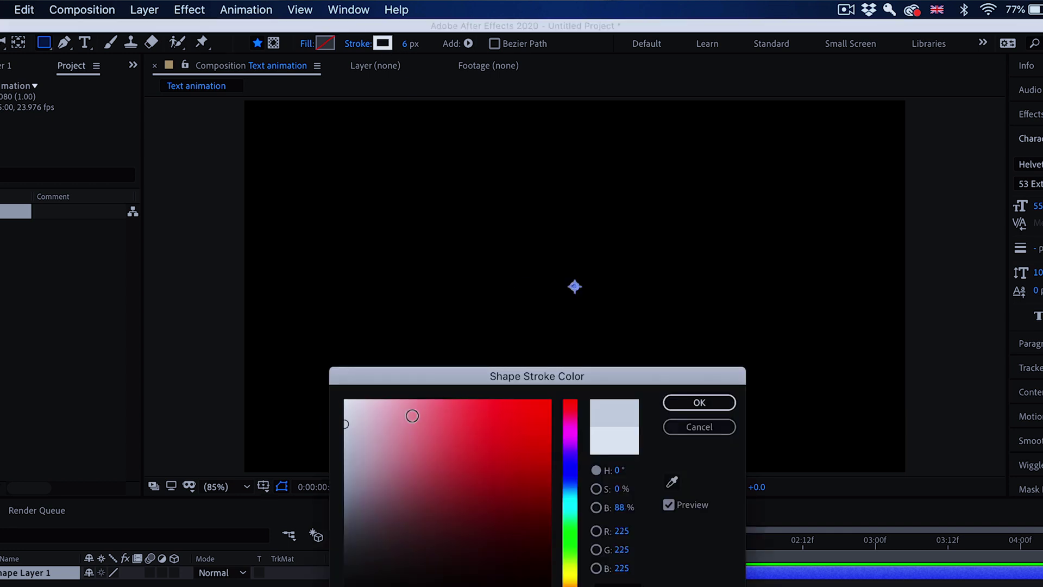
pyautogui.click(693, 402)
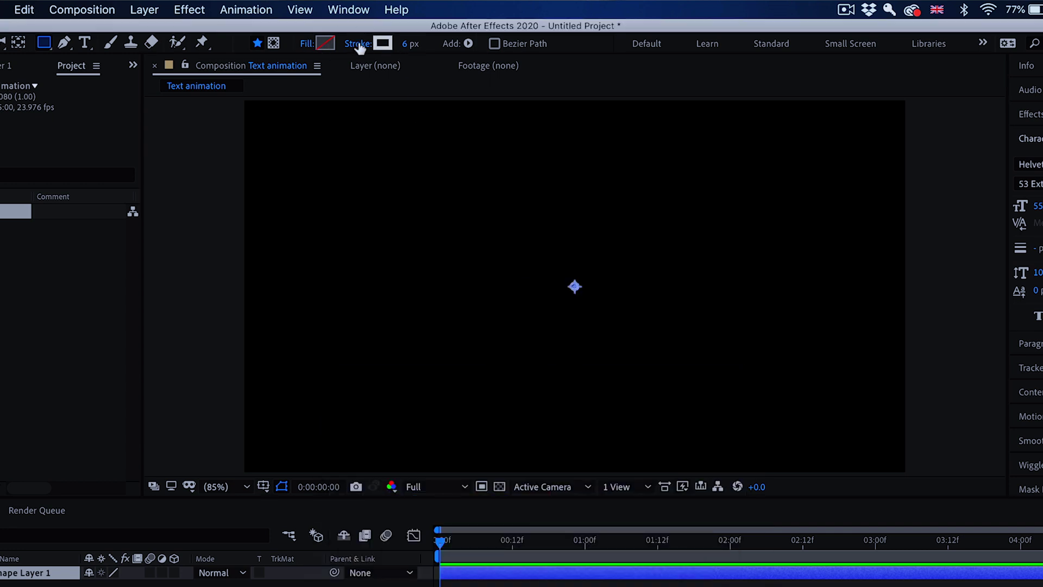
pyautogui.click(306, 43)
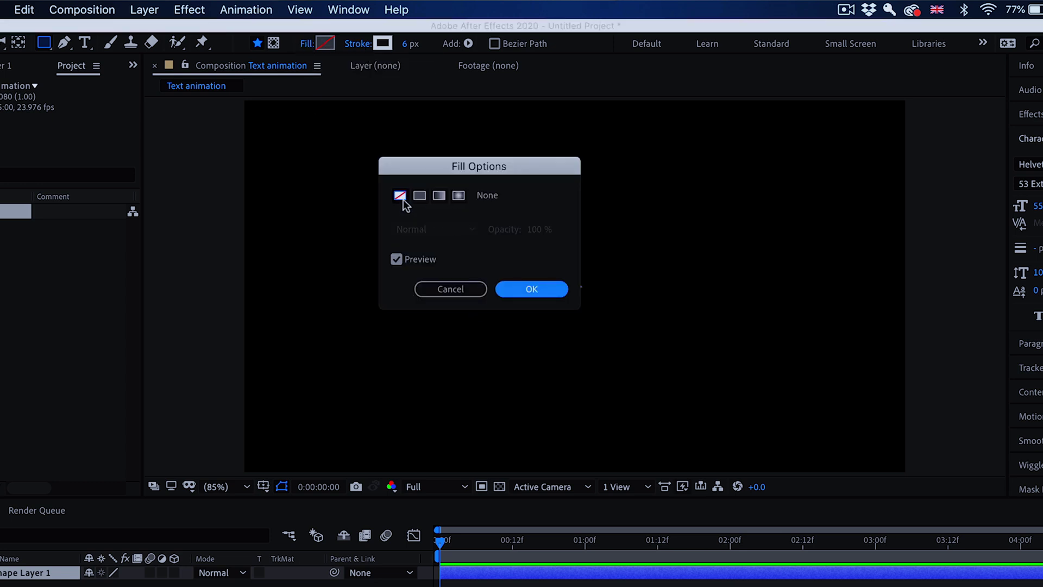
pyautogui.click(523, 288)
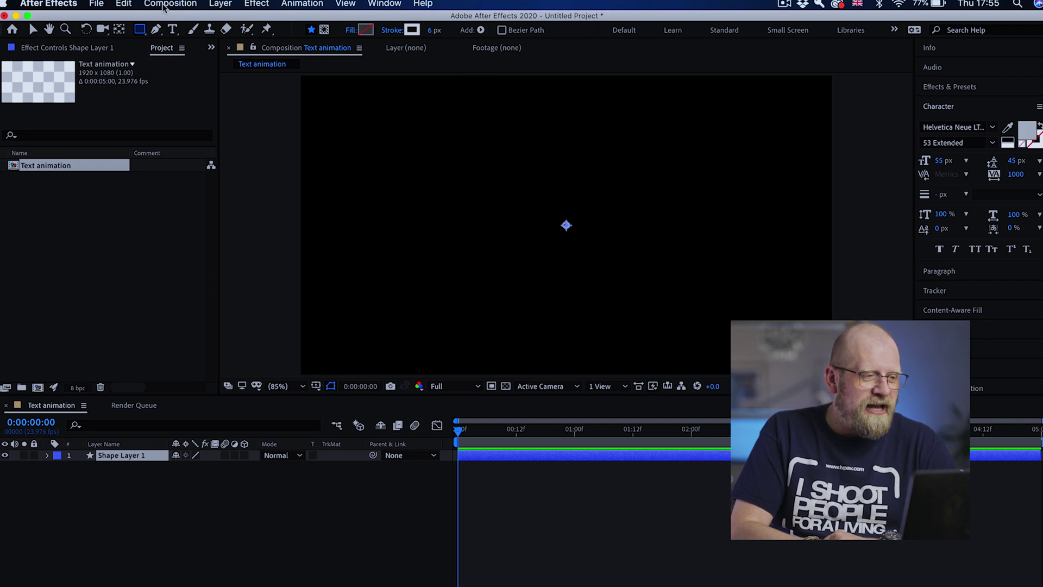
# Step: Draw a horizontal line with the Pen tool and centre it vertically in the composition
pyautogui.click(156, 30)
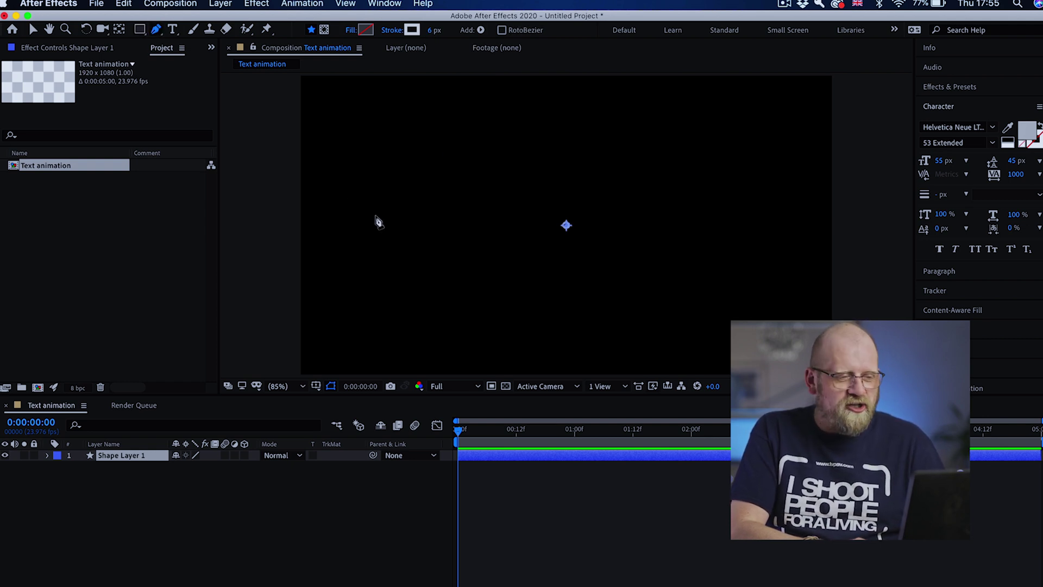
pyautogui.click(375, 217)
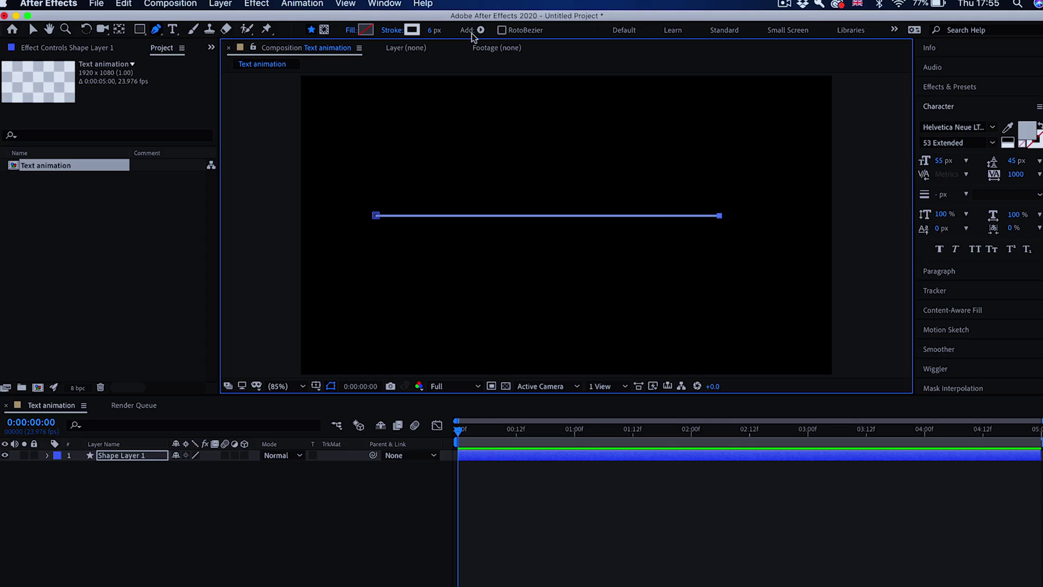
pyautogui.press('v')
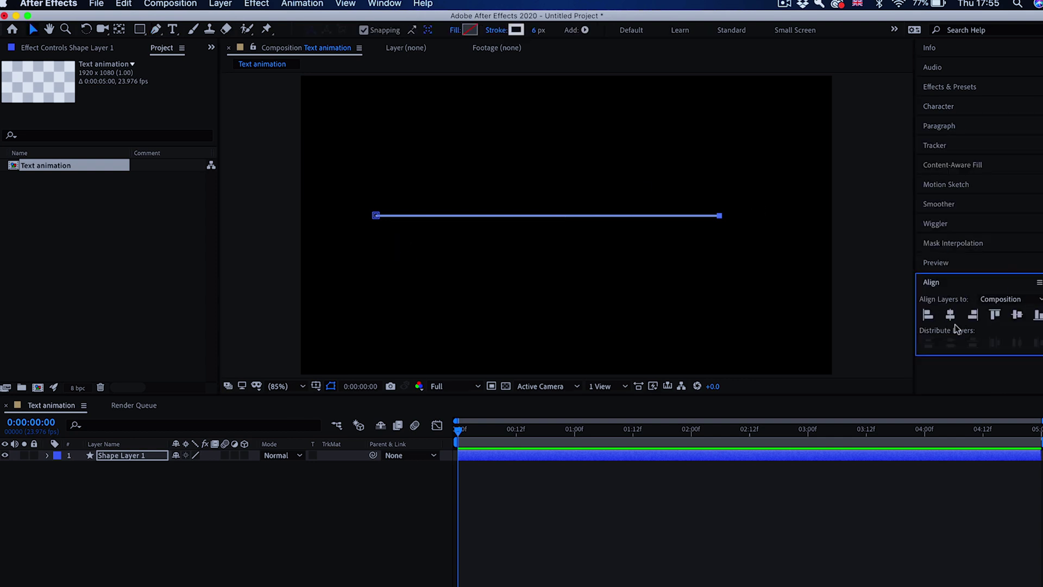
pyautogui.click(1018, 316)
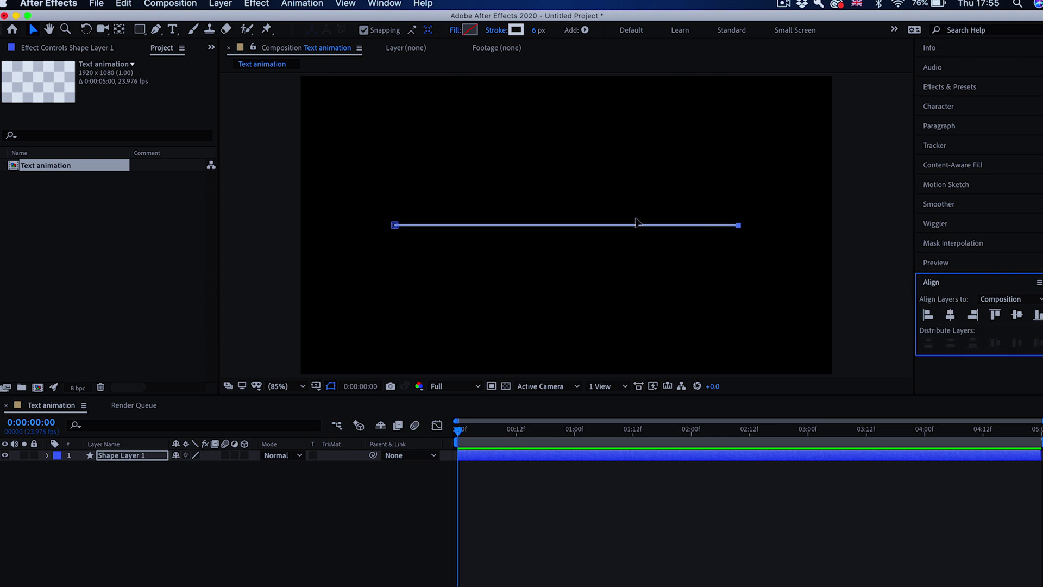
pyautogui.click(673, 234)
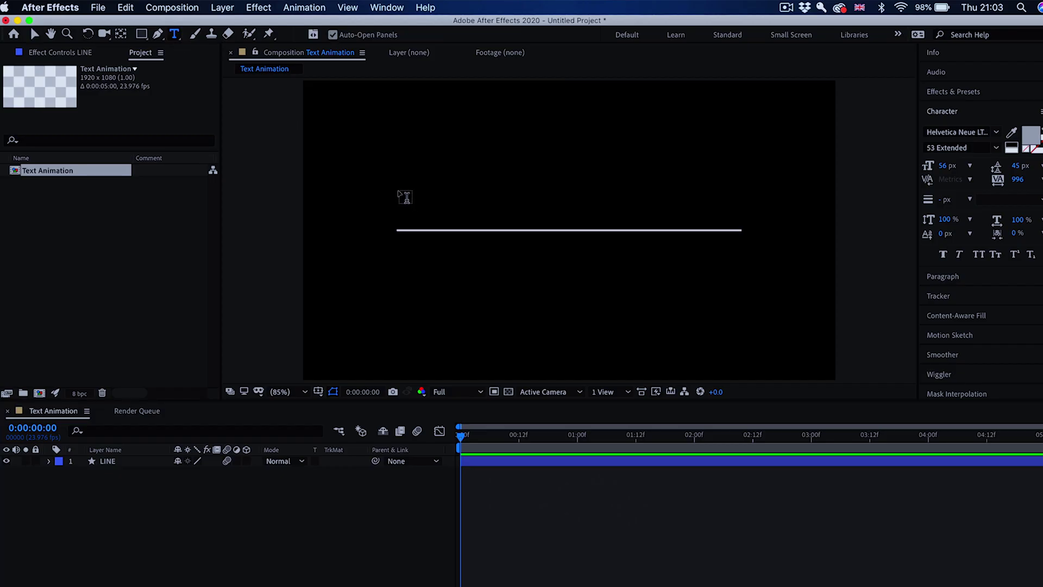
# Step: Type AFTER EFFECTS above the line in white at 76 px with wider tracking
pyautogui.click(403, 196)
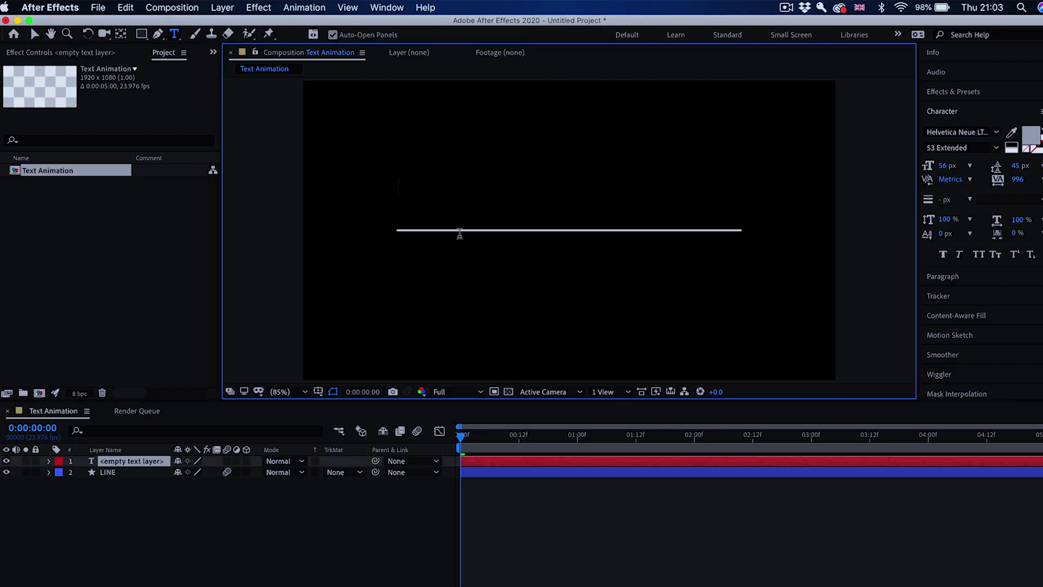
pyautogui.write('AFTER EFFECTS')
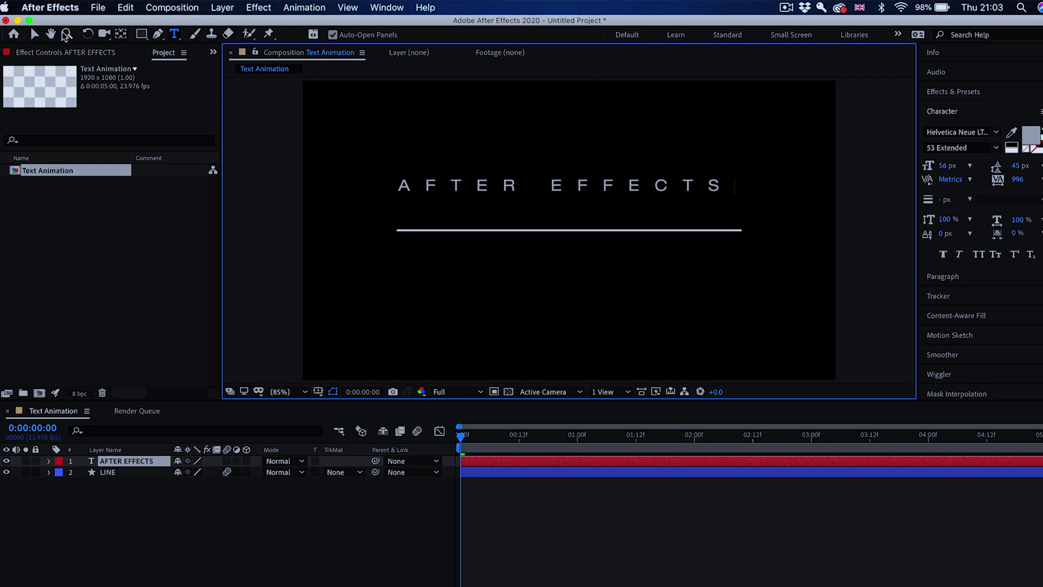
pyautogui.click(36, 34)
pyautogui.click(1031, 141)
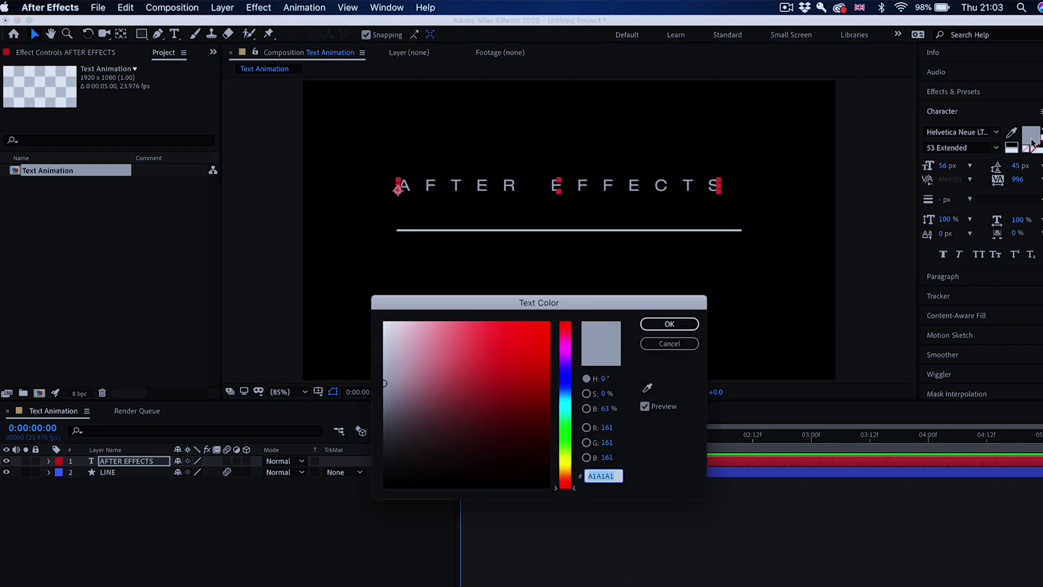
pyautogui.moveTo(538, 351); pyautogui.dragTo(385, 323)
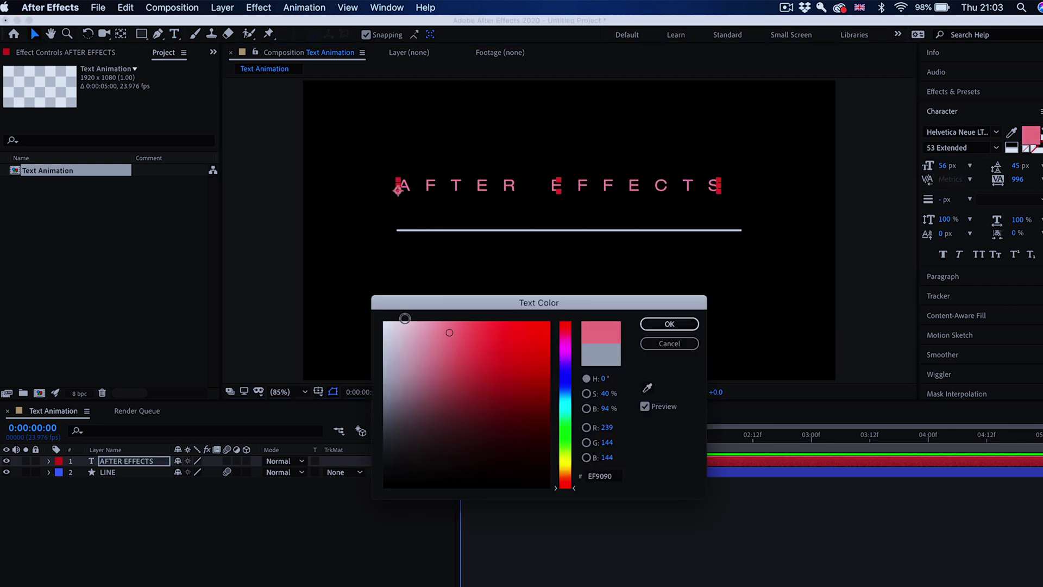
pyautogui.click(669, 324)
pyautogui.moveTo(946, 169)
pyautogui.mouseDown()
pyautogui.moveTo(1007, 180)
pyautogui.moveTo(937, 185)
pyautogui.mouseUp()
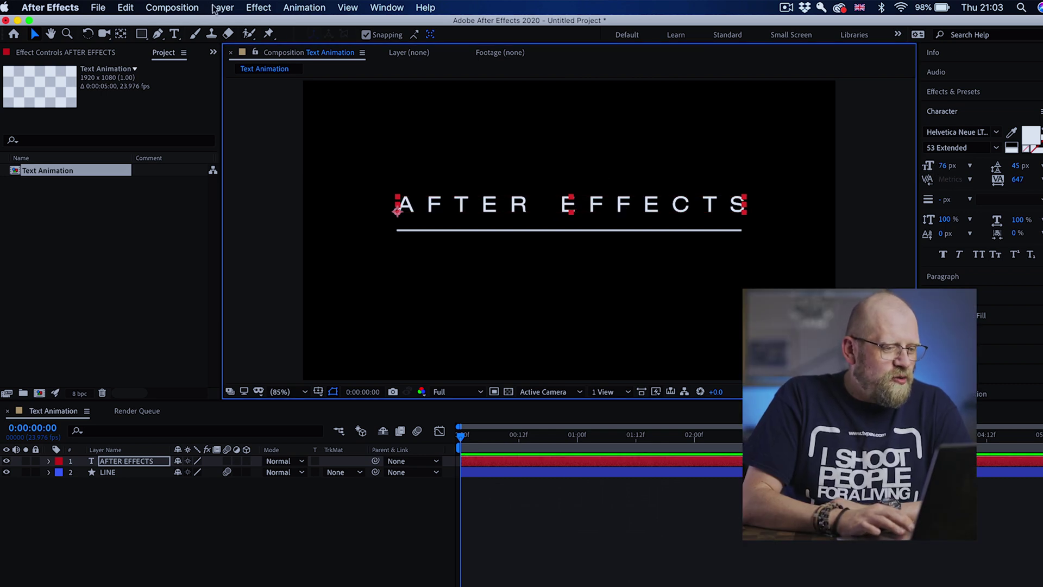
# Step: Centre the AFTER EFFECTS layer's anchor point in its content
pyautogui.click(228, 8)
pyautogui.moveTo(268, 152)
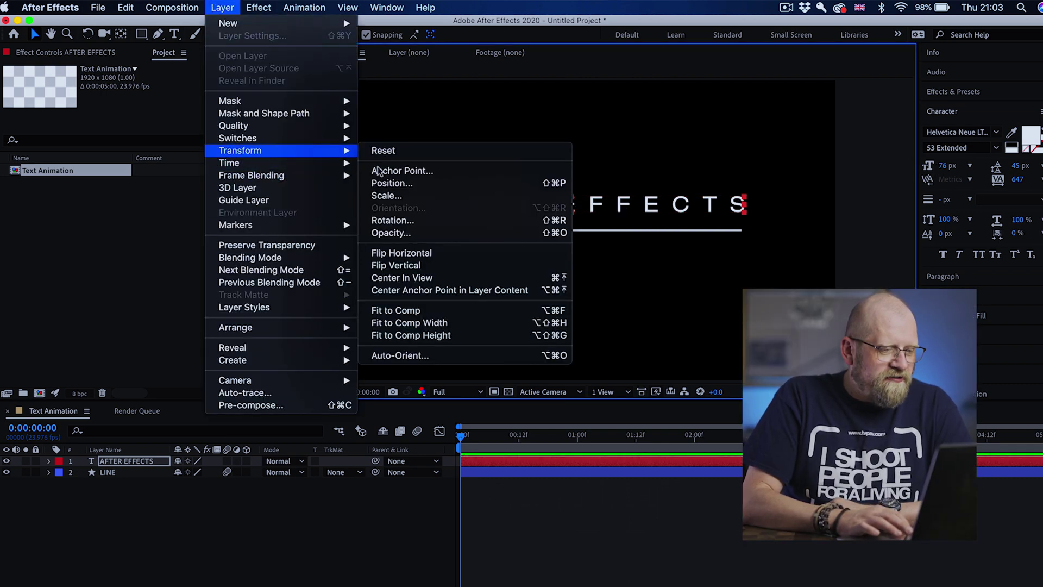
pyautogui.click(416, 293)
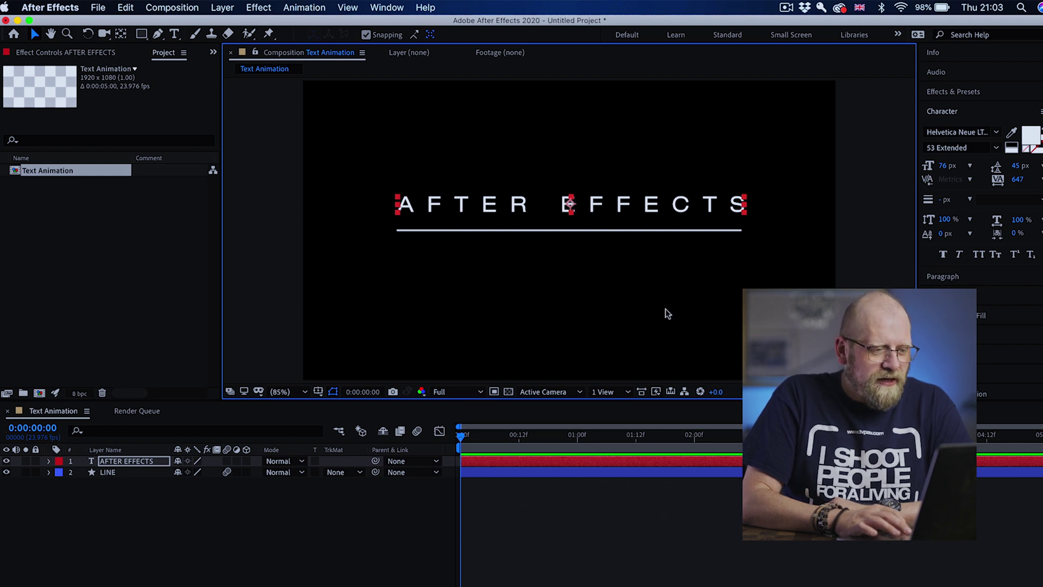
pyautogui.click(276, 115)
# Step: Type TEXT ANIMATION below the line and colour it grey 9B9B9B
pyautogui.click(174, 34)
pyautogui.click(422, 271)
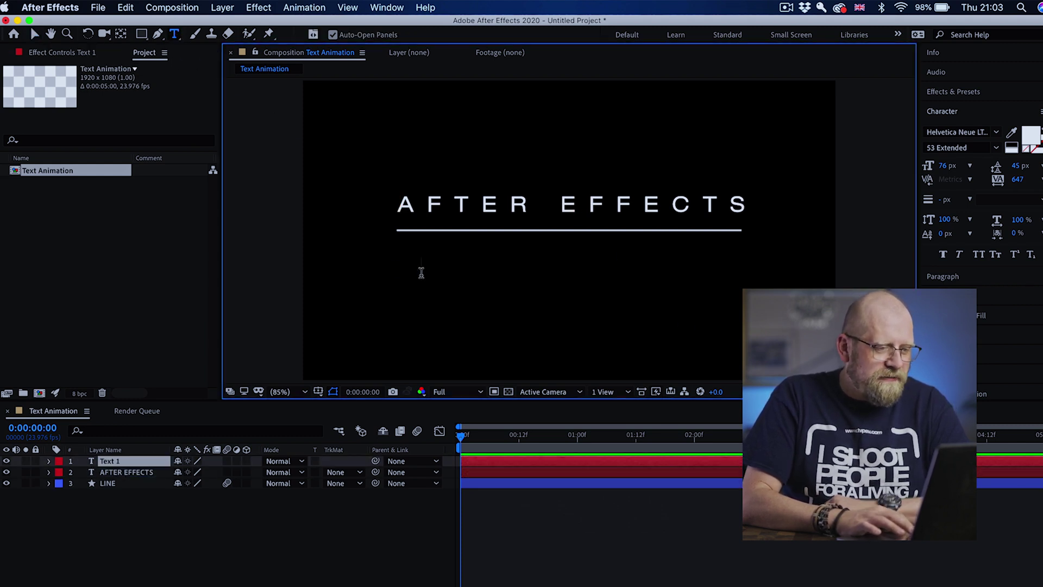
pyautogui.write('TEXT ANIMATION')
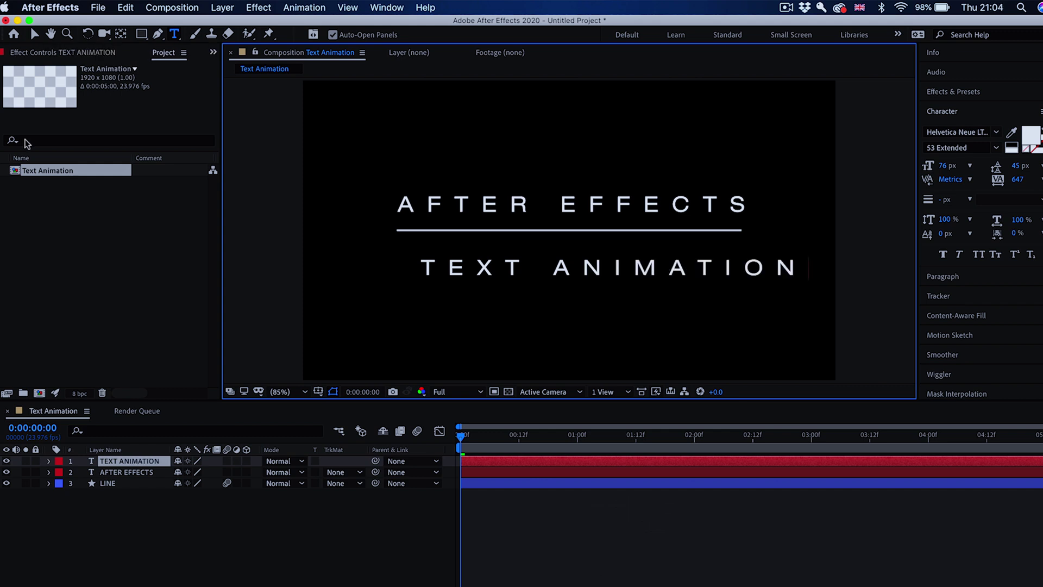
pyautogui.click(35, 35)
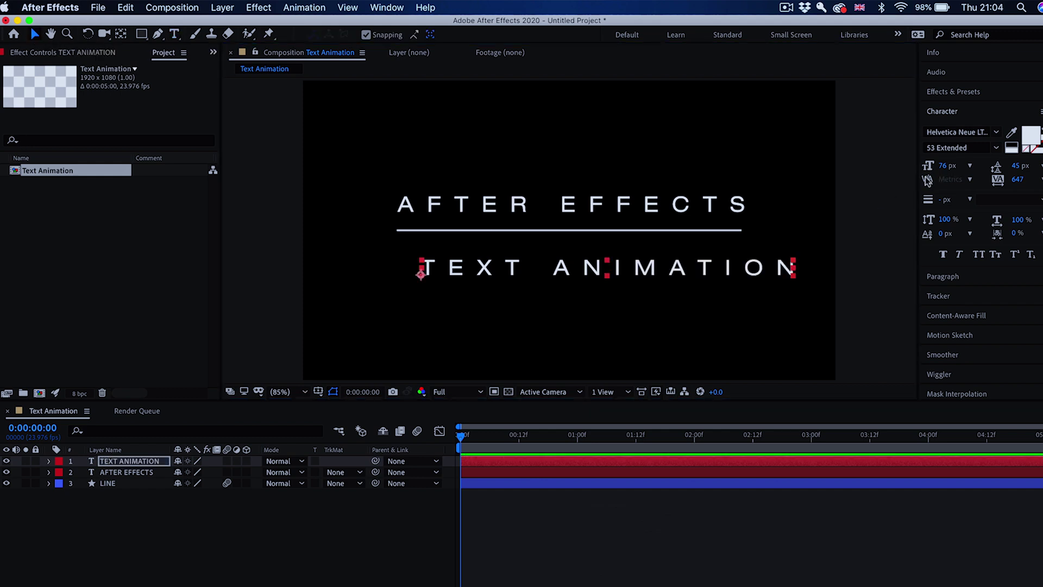
pyautogui.click(1026, 140)
pyautogui.moveTo(390, 374); pyautogui.dragTo(383, 385)
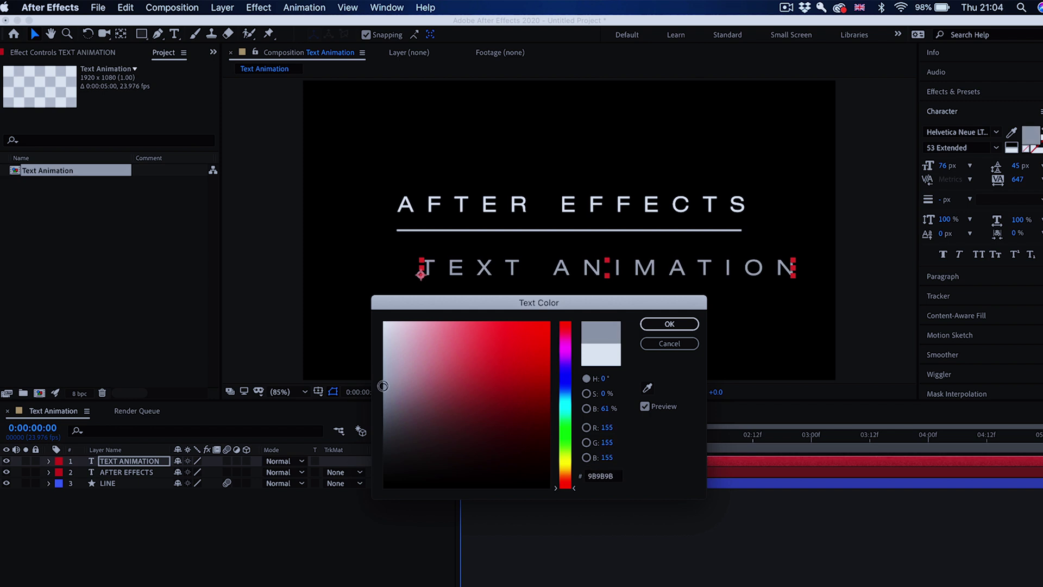
pyautogui.click(670, 322)
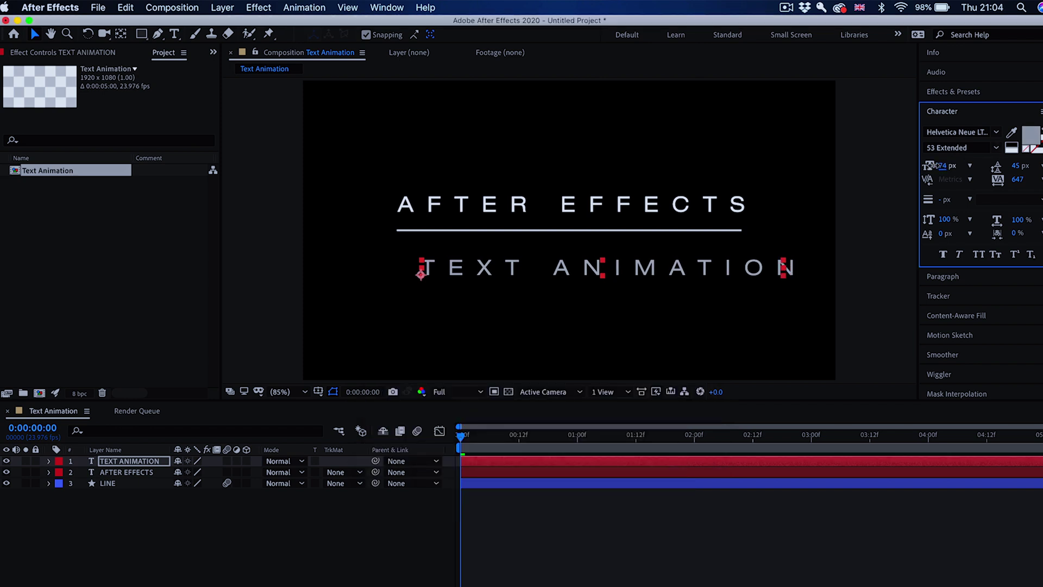
# Step: Shrink TEXT ANIMATION to 60 px, place it just under the line, and widen its tracking
pyautogui.moveTo(945, 165); pyautogui.dragTo(904, 218)
pyautogui.moveTo(706, 271); pyautogui.dragTo(690, 254)
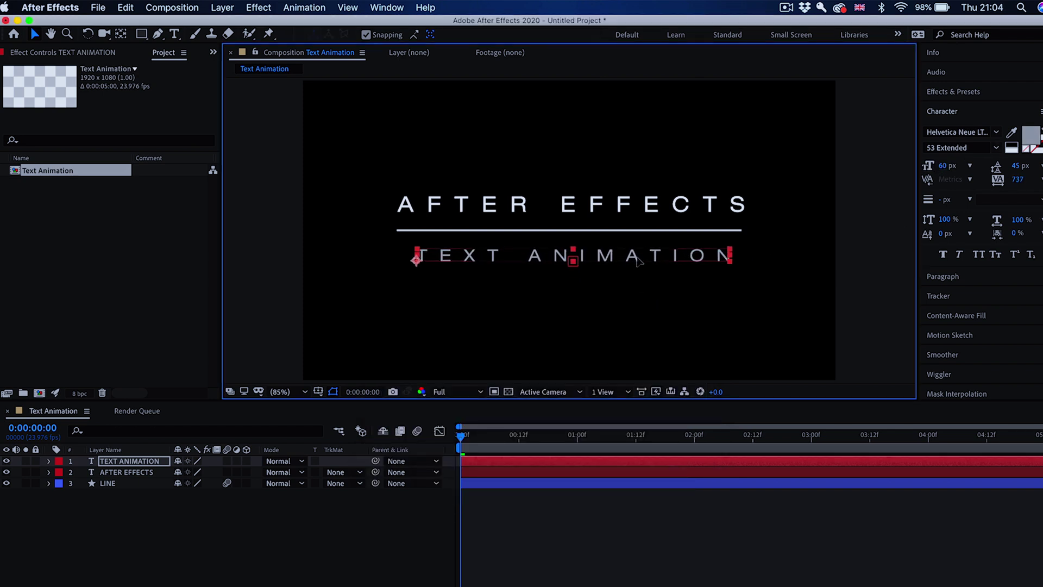
pyautogui.hotkey('alt', 'Right')
pyautogui.hotkey('alt', 'Right')
pyautogui.hotkey('alt', 'Right')
pyautogui.hotkey('alt', 'Right')
pyautogui.hotkey('alt', 'Right')
pyautogui.hotkey('alt', 'Right')
pyautogui.hotkey('alt', 'Right')
pyautogui.hotkey('alt', 'Right')
pyautogui.hotkey('alt', 'Right')
pyautogui.hotkey('alt', 'Right')
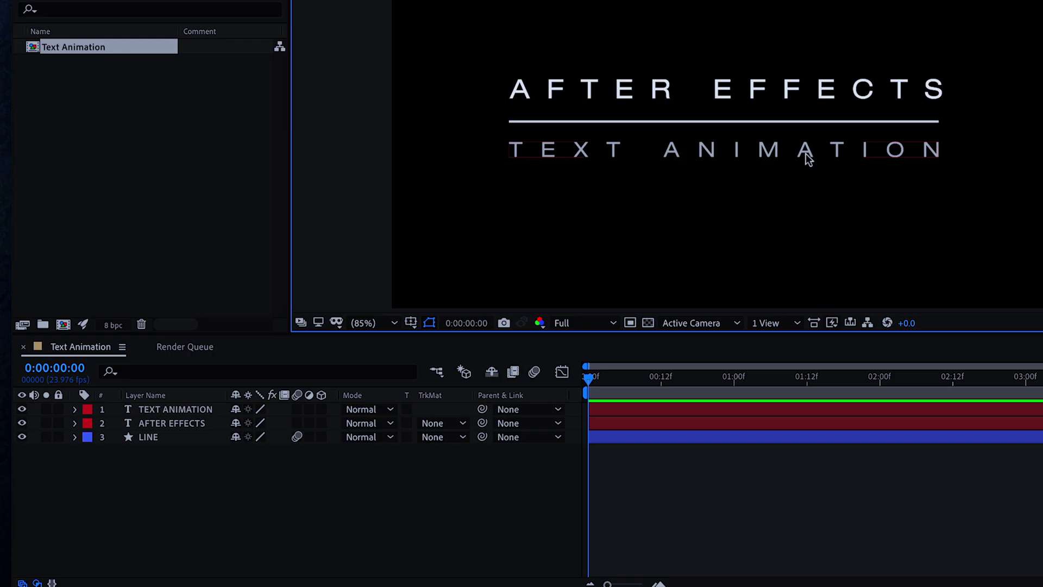
# Step: Move the LINE layer to the top of the layer stack
pyautogui.click(188, 436)
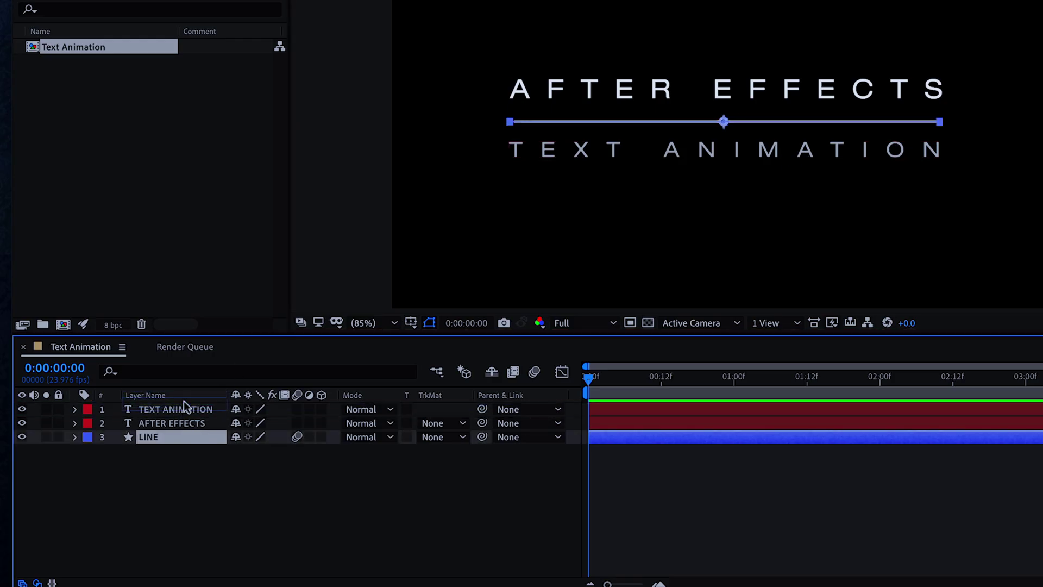
pyautogui.moveTo(166, 437)
pyautogui.mouseDown()
pyautogui.moveTo(169, 408)
pyautogui.moveTo(169, 422)
pyautogui.mouseUp()
pyautogui.click(167, 433)
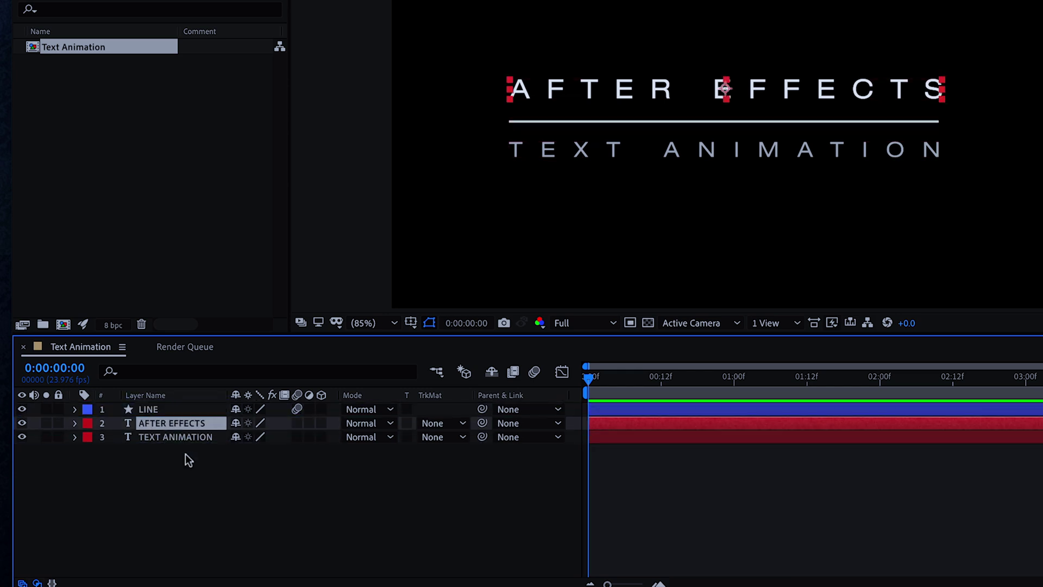
pyautogui.click(185, 455)
# Step: Show only LINE's Scale property and set a first keyframe at 100,100% at 0:00
pyautogui.click(178, 407)
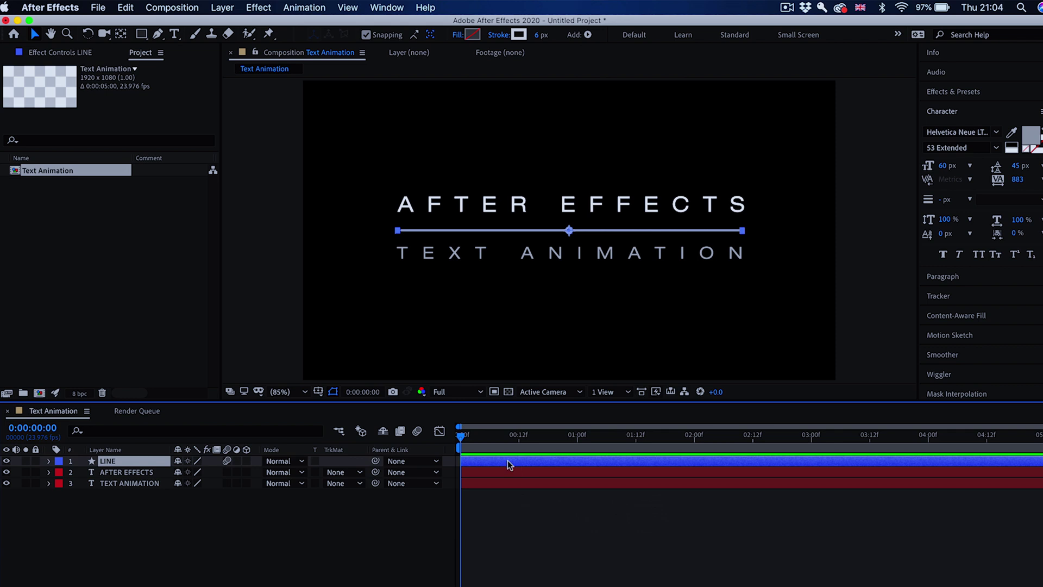
pyautogui.press('s')
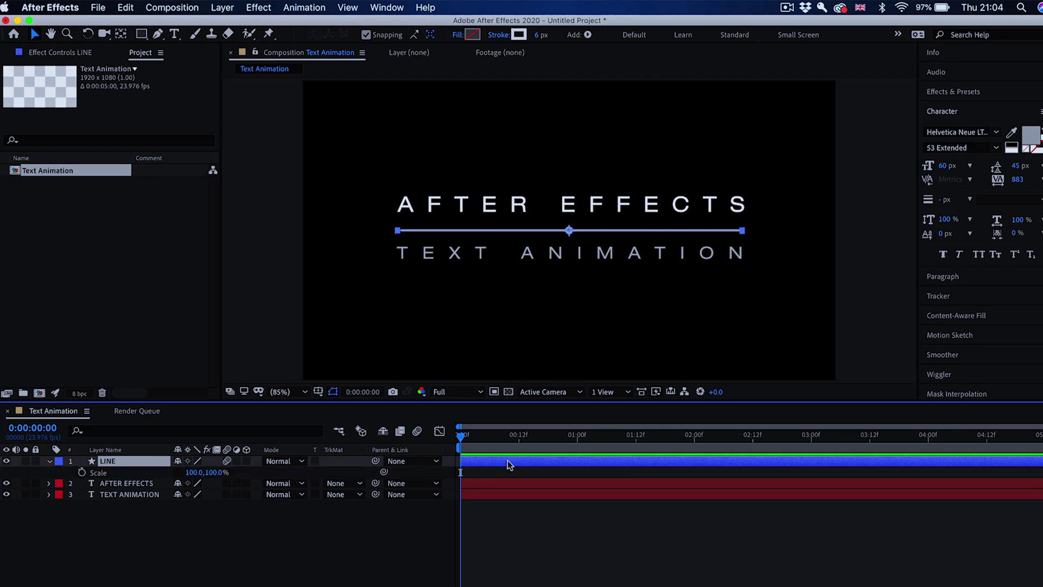
pyautogui.click(51, 462)
pyautogui.click(50, 462)
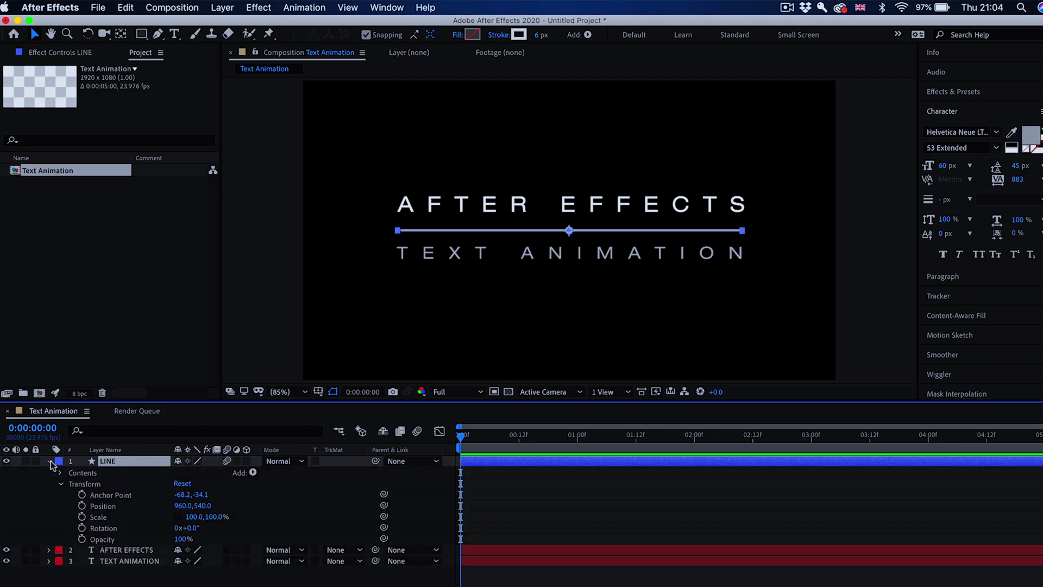
pyautogui.click(51, 462)
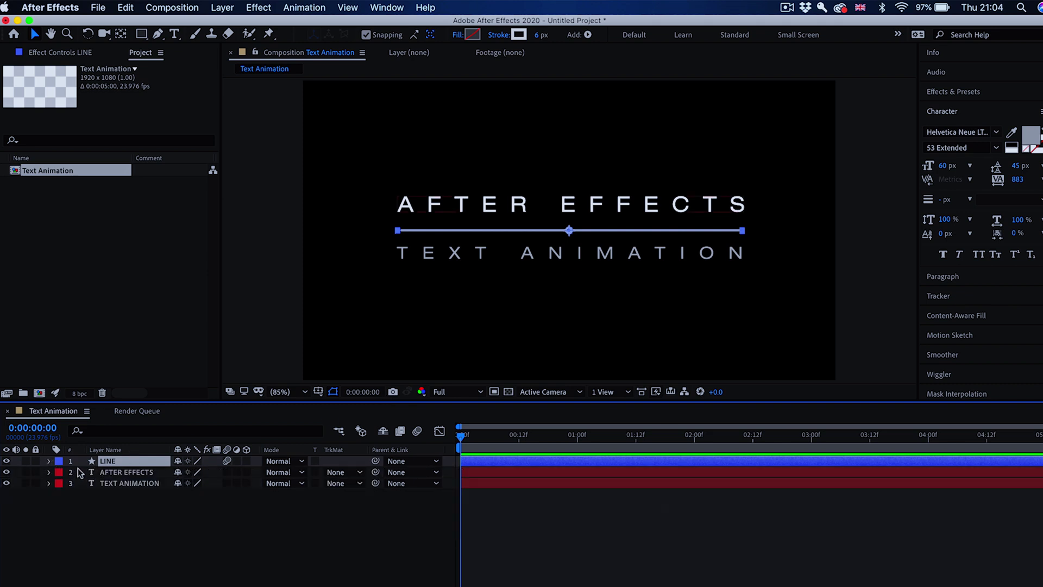
pyautogui.press('s')
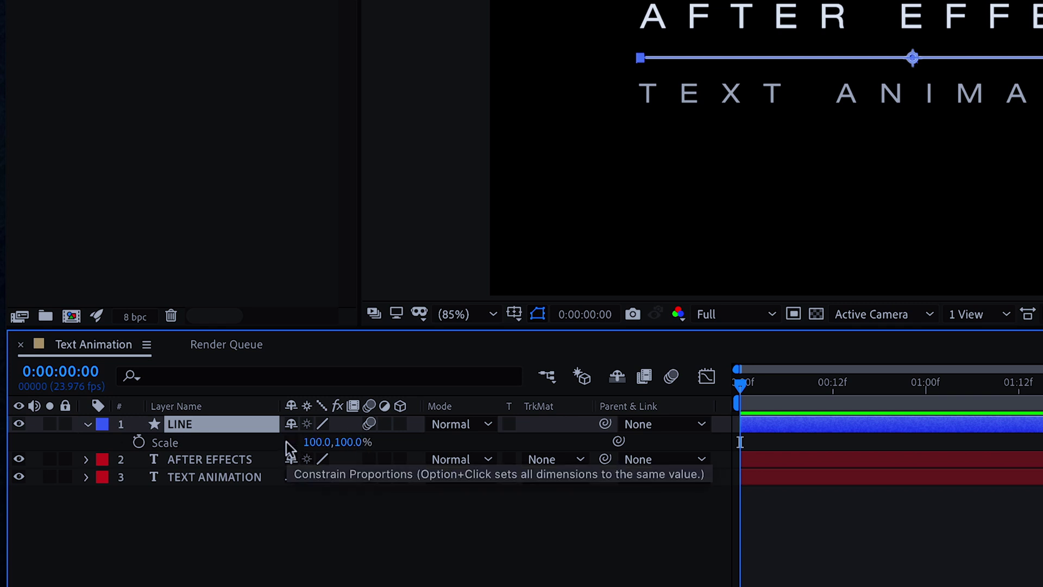
pyautogui.click(139, 442)
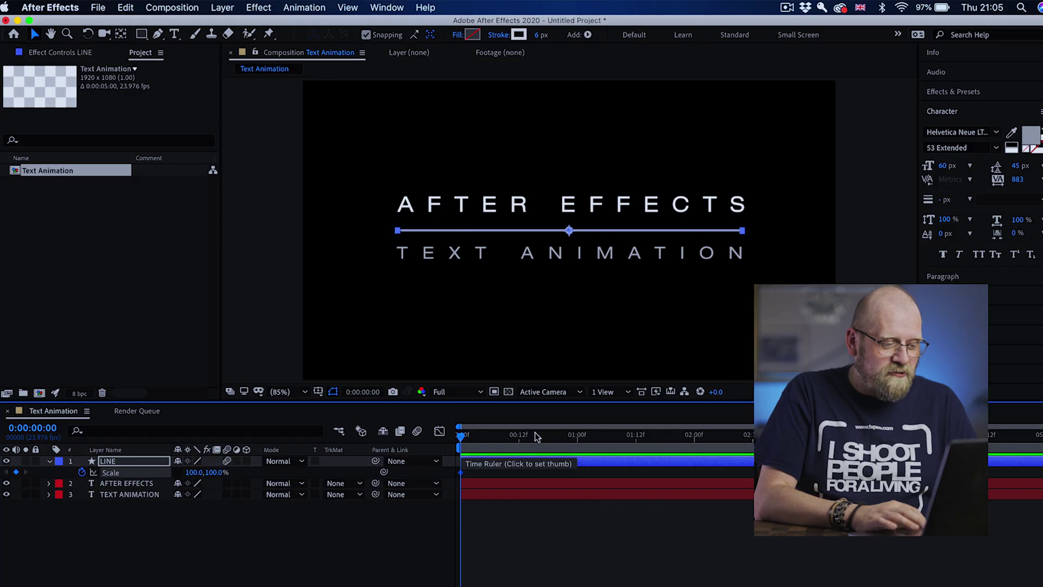
# Step: Key LINE's Scale at 0:00:00:14 and set its X scale to 0% at 0:00
pyautogui.moveTo(741, 382); pyautogui.dragTo(862, 392)
pyautogui.moveTo(537, 438); pyautogui.dragTo(530, 438)
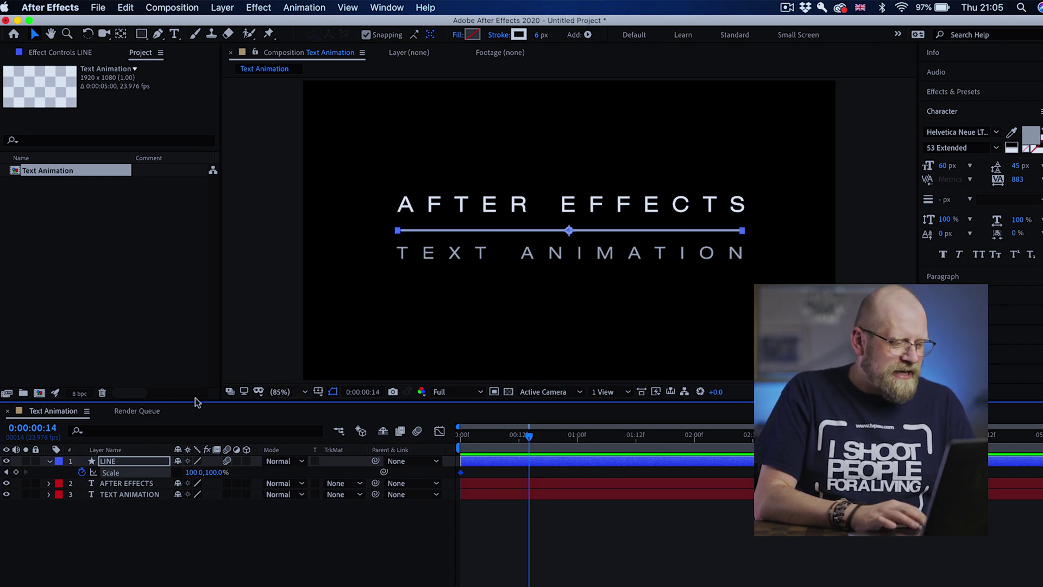
pyautogui.click(15, 472)
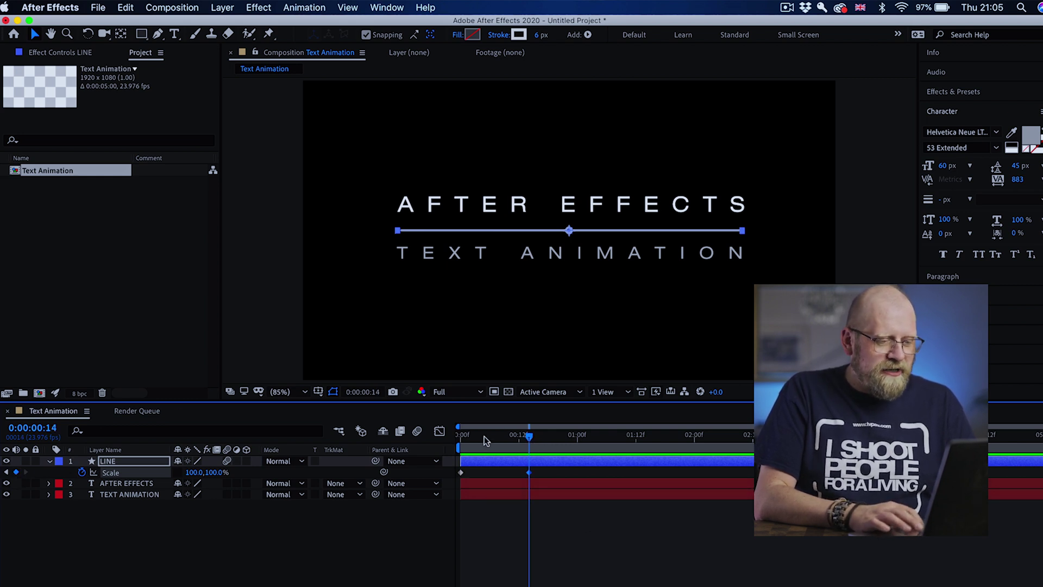
pyautogui.moveTo(485, 435); pyautogui.dragTo(459, 435)
pyautogui.click(460, 473)
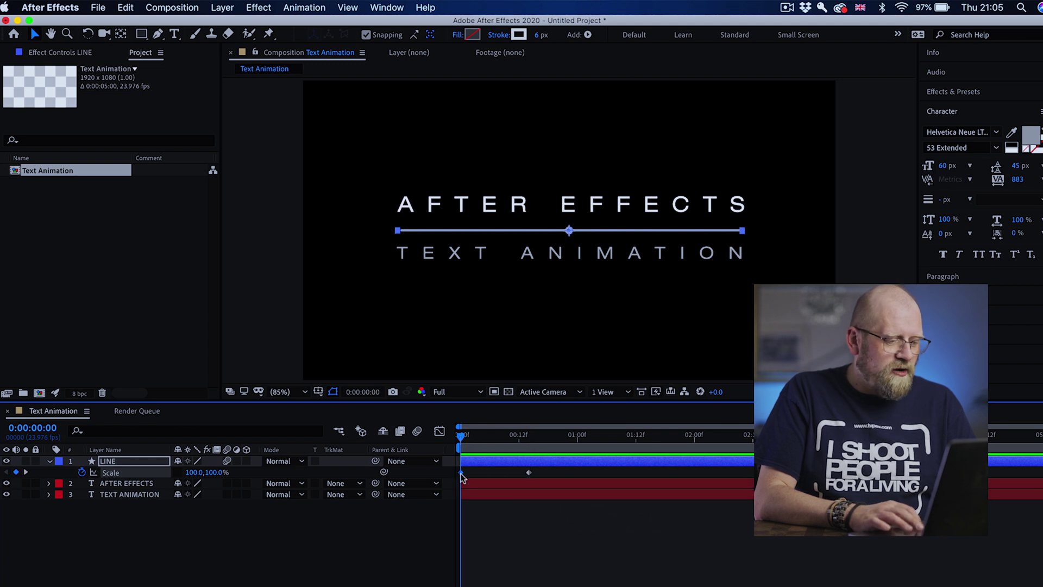
pyautogui.moveTo(189, 472); pyautogui.dragTo(134, 473)
pyautogui.moveTo(461, 439)
pyautogui.mouseDown()
pyautogui.moveTo(541, 436)
pyautogui.moveTo(461, 436)
pyautogui.mouseUp()
# Step: Apply Easy Ease In to the 0:00:00:14 Scale keyframe and play the animation back
pyautogui.click(531, 446)
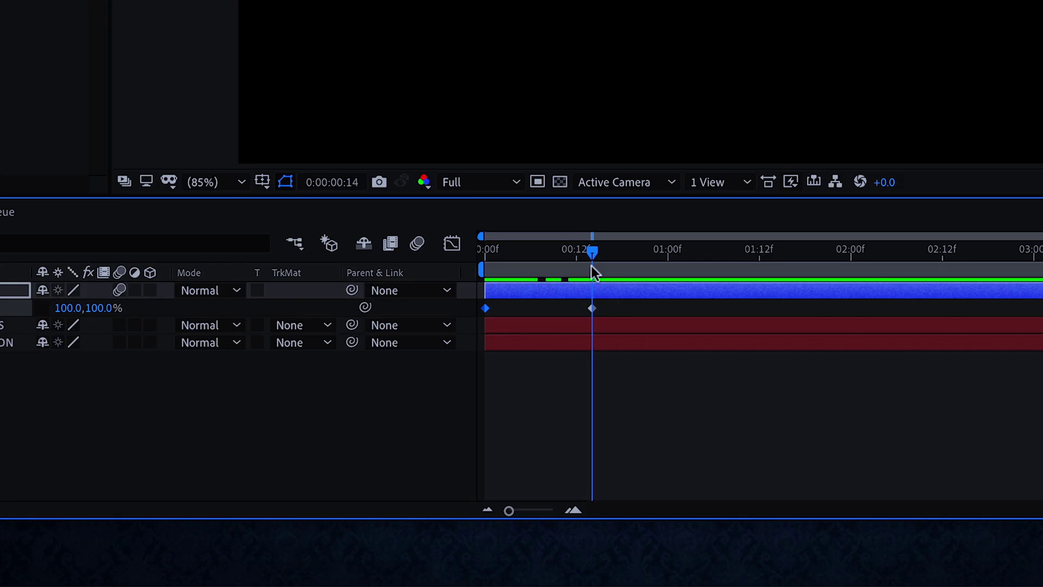
pyautogui.click(592, 309)
pyautogui.rightClick(592, 309)
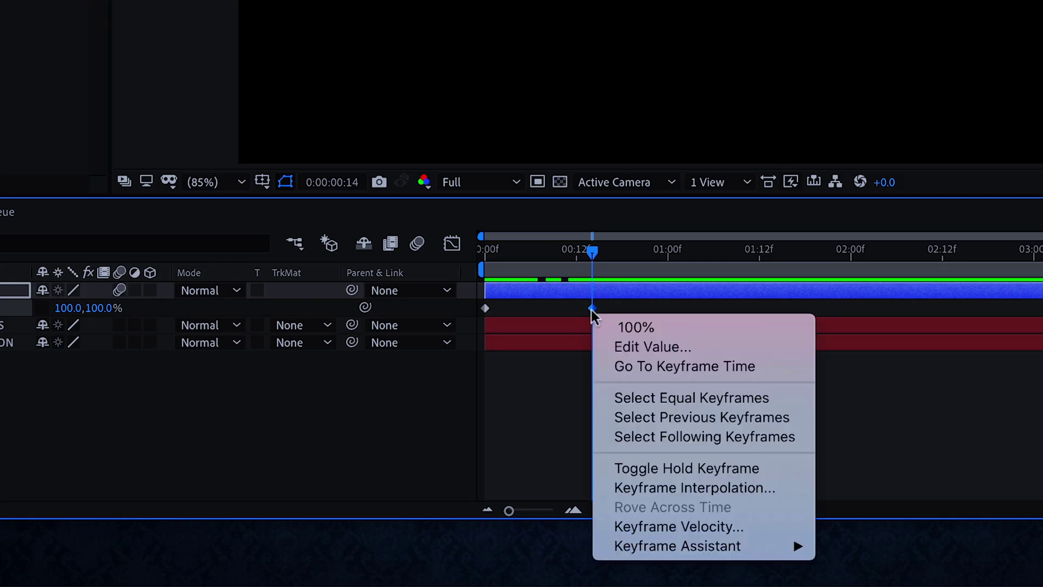
pyautogui.moveTo(728, 545)
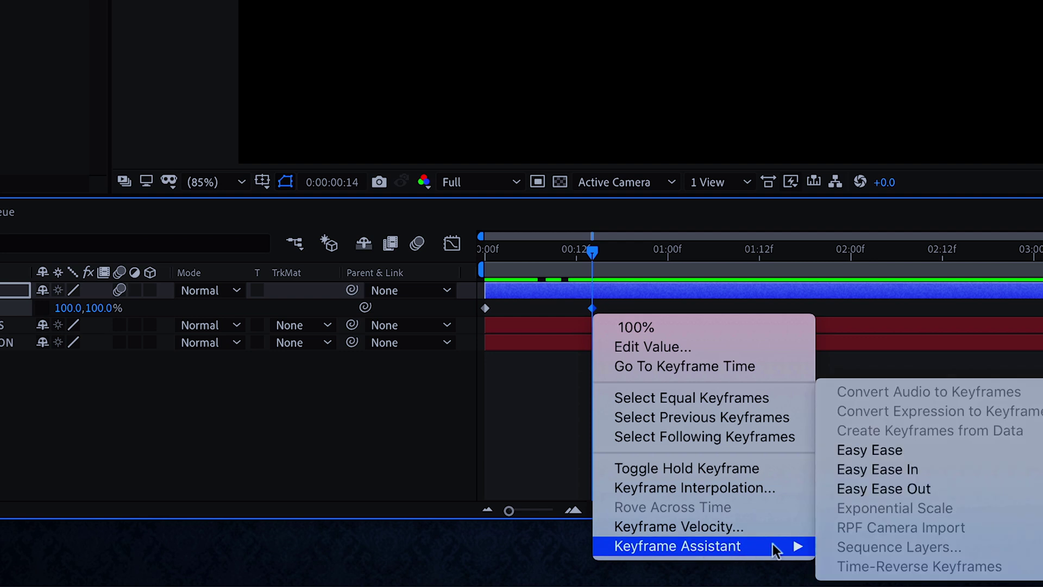
pyautogui.click(902, 471)
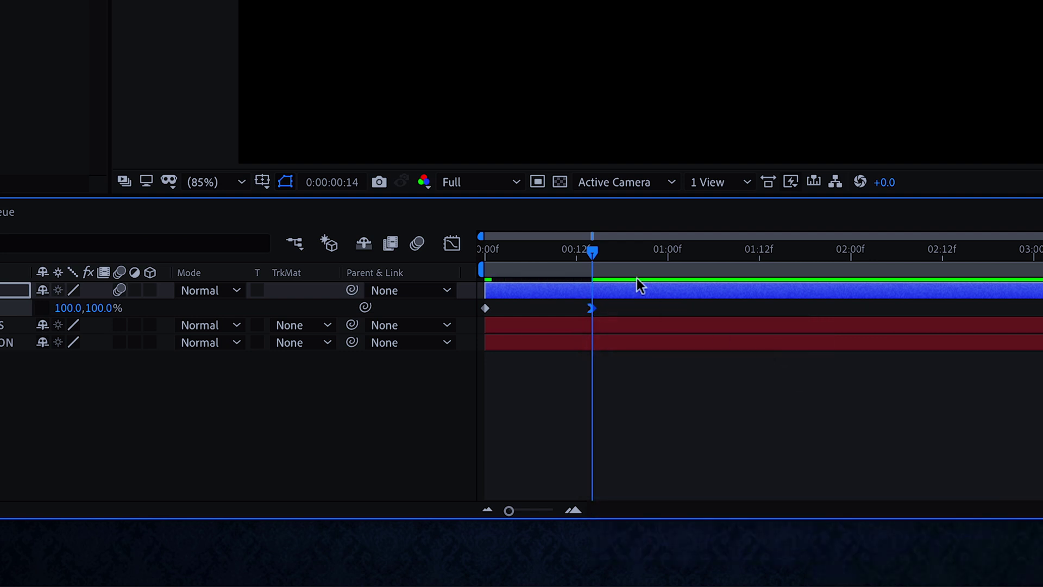
pyautogui.moveTo(591, 250); pyautogui.dragTo(466, 265)
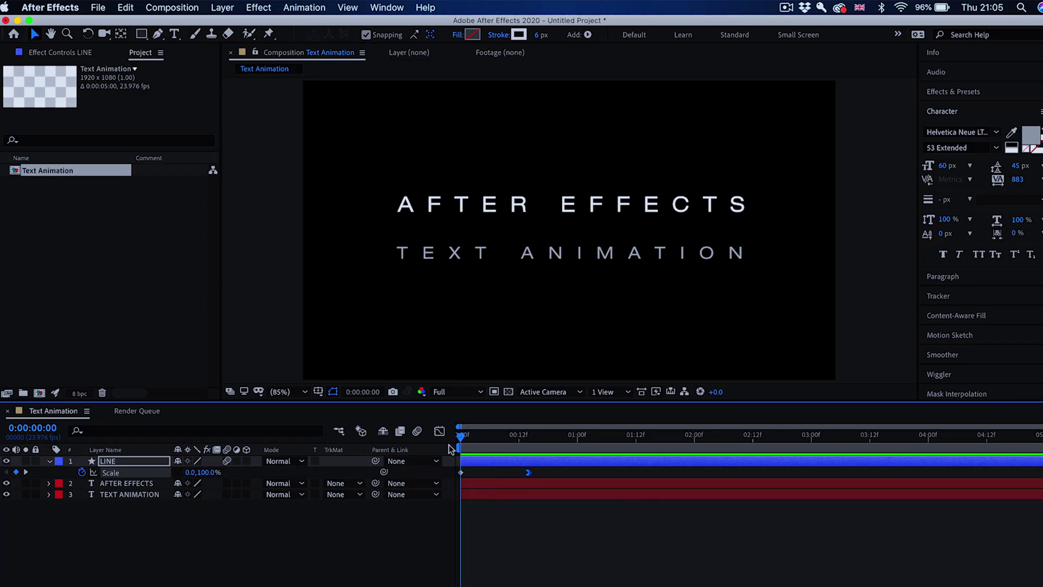
pyautogui.press('space')
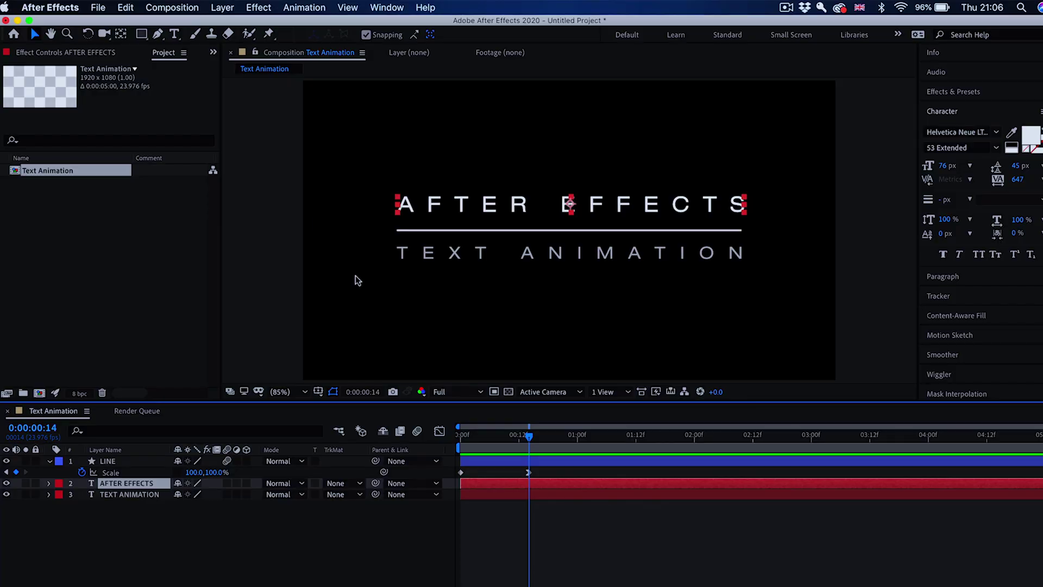
# Step: Add a composition-sized White Solid 1 and drag it up to cover everything above the line
pyautogui.click(222, 7)
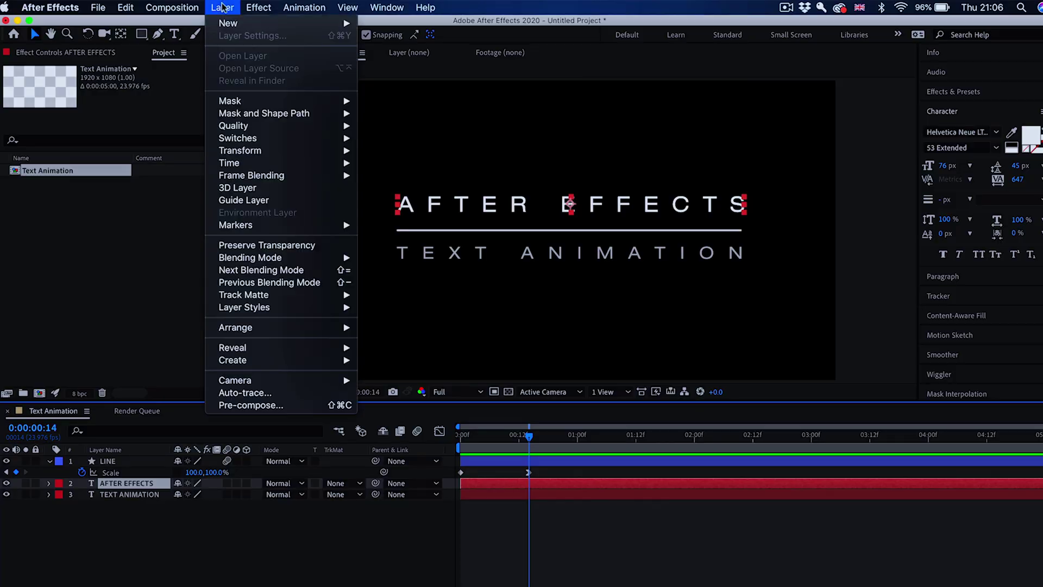
pyautogui.moveTo(235, 24)
pyautogui.click(383, 39)
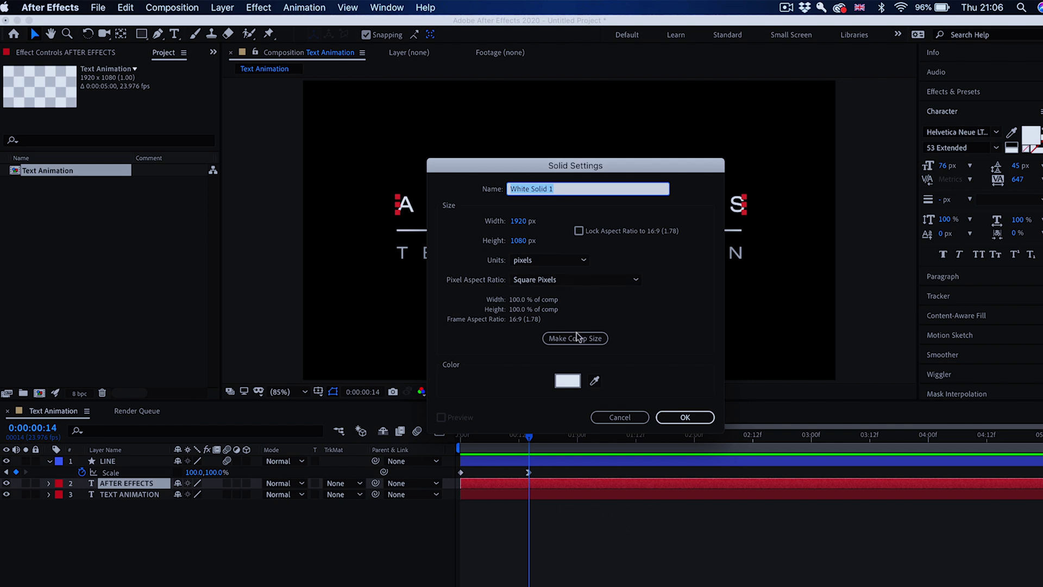
pyautogui.click(674, 417)
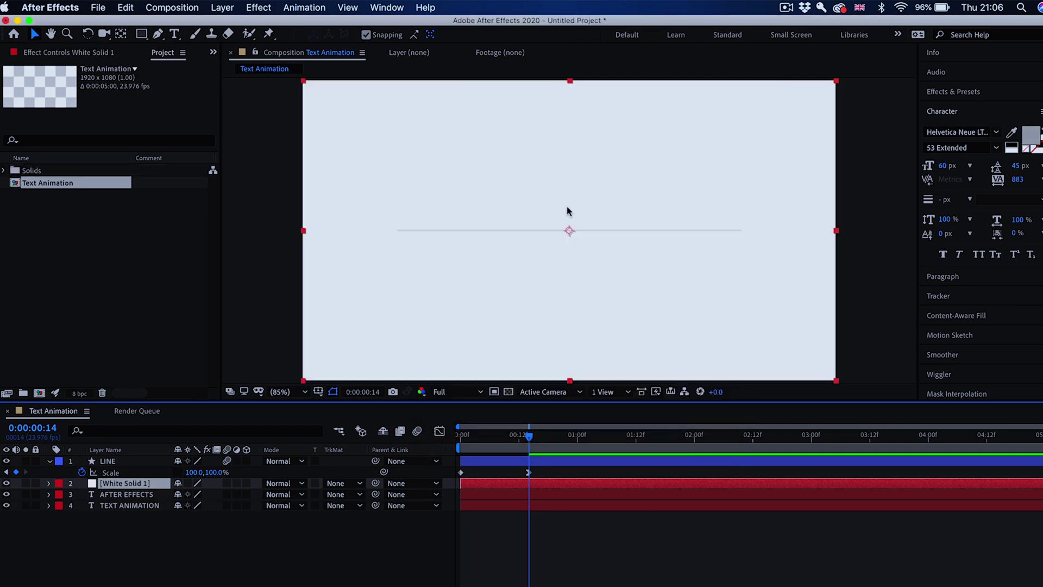
pyautogui.moveTo(501, 303); pyautogui.dragTo(495, 148)
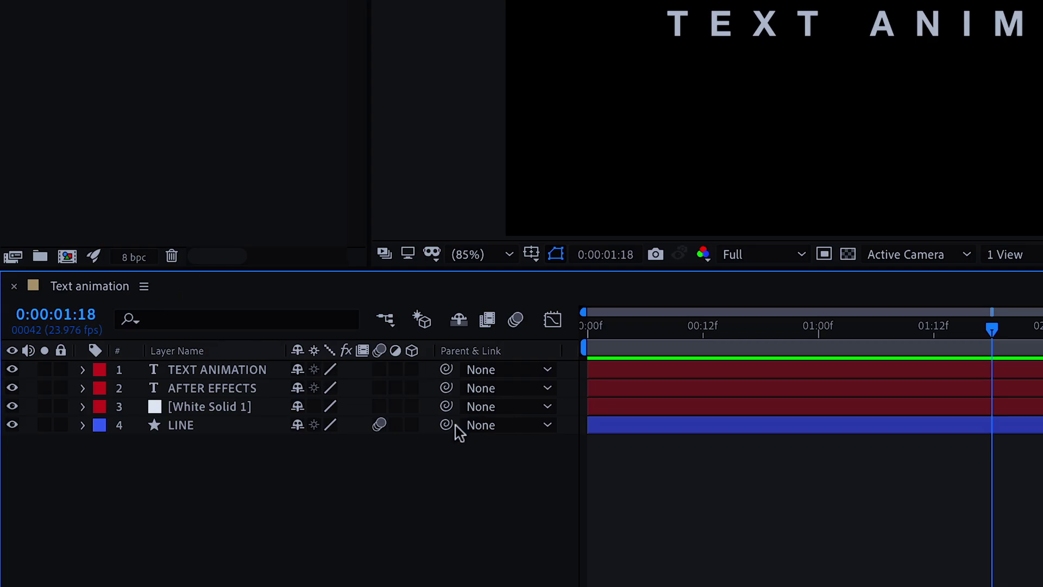
# Step: Show the track matte columns and set AFTER EFFECTS to Luma Matte '[White Solid 1]'
pyautogui.rightClick(236, 350)
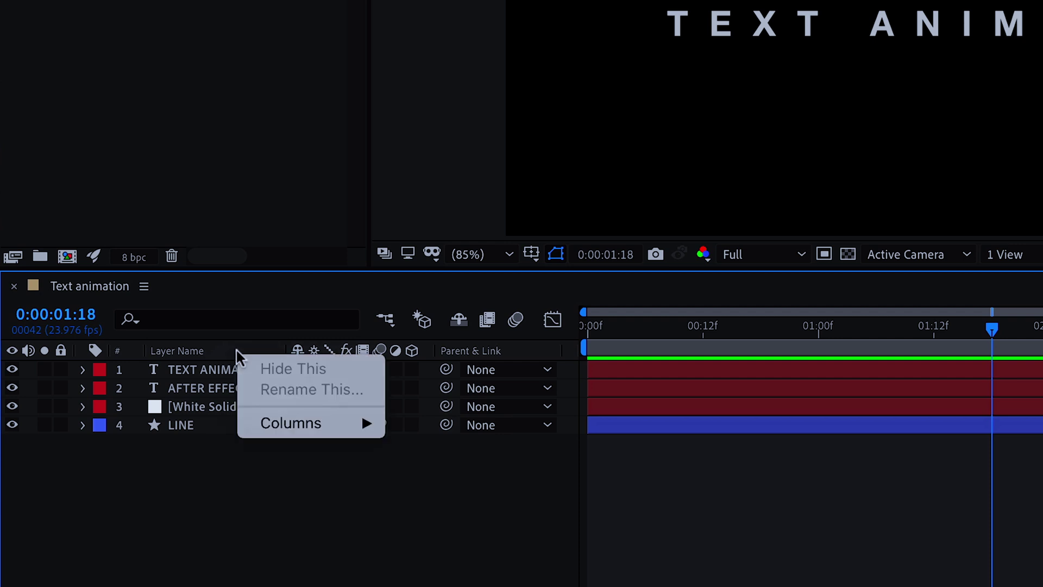
pyautogui.moveTo(303, 426)
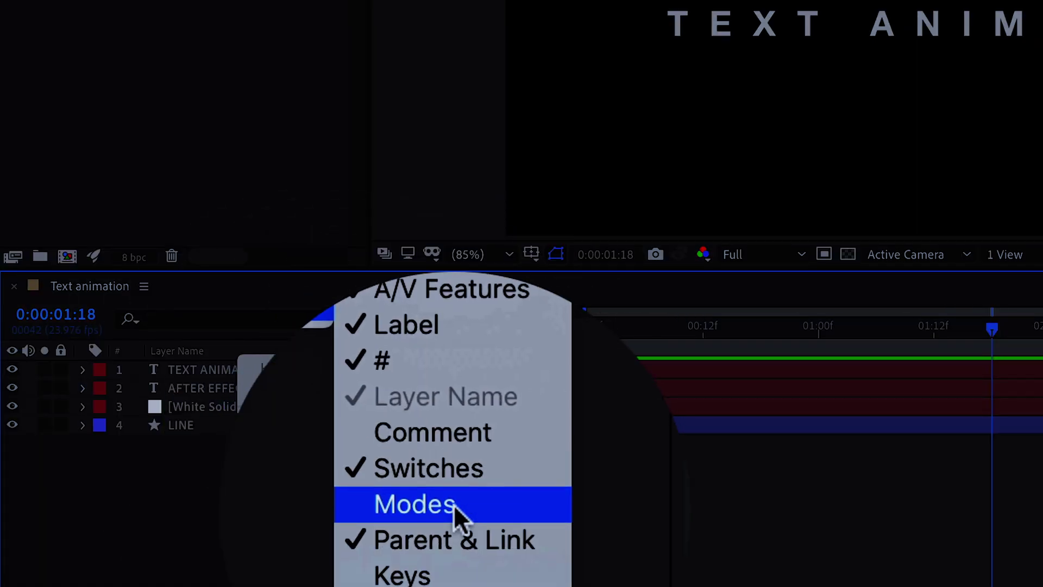
pyautogui.click(456, 505)
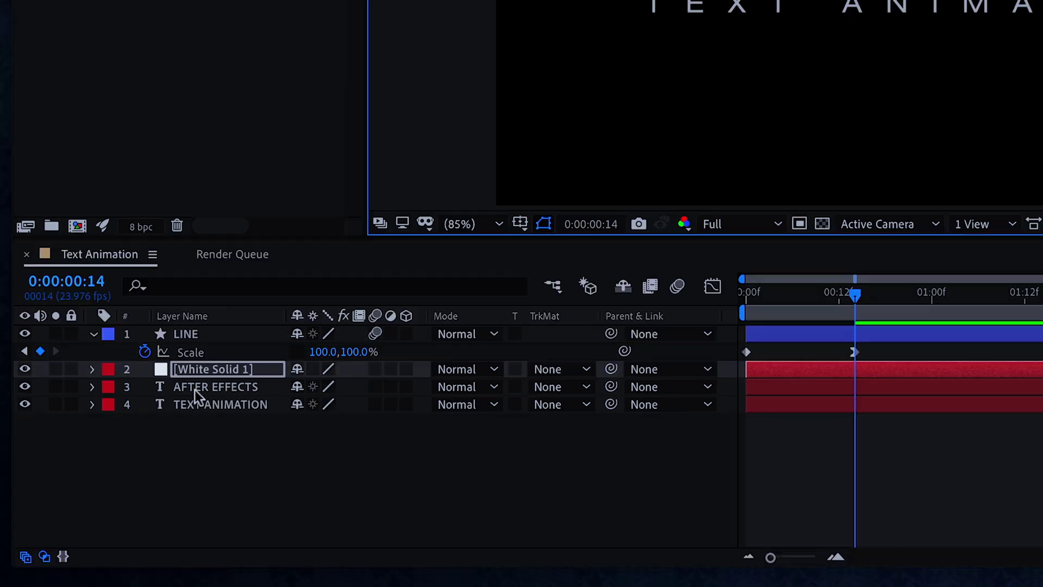
pyautogui.click(196, 387)
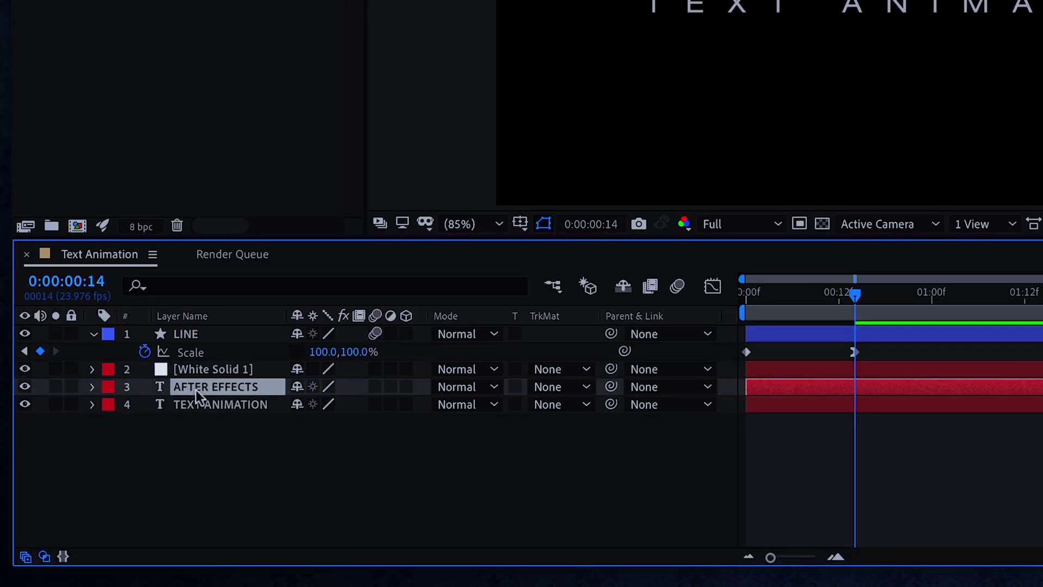
pyautogui.click(570, 386)
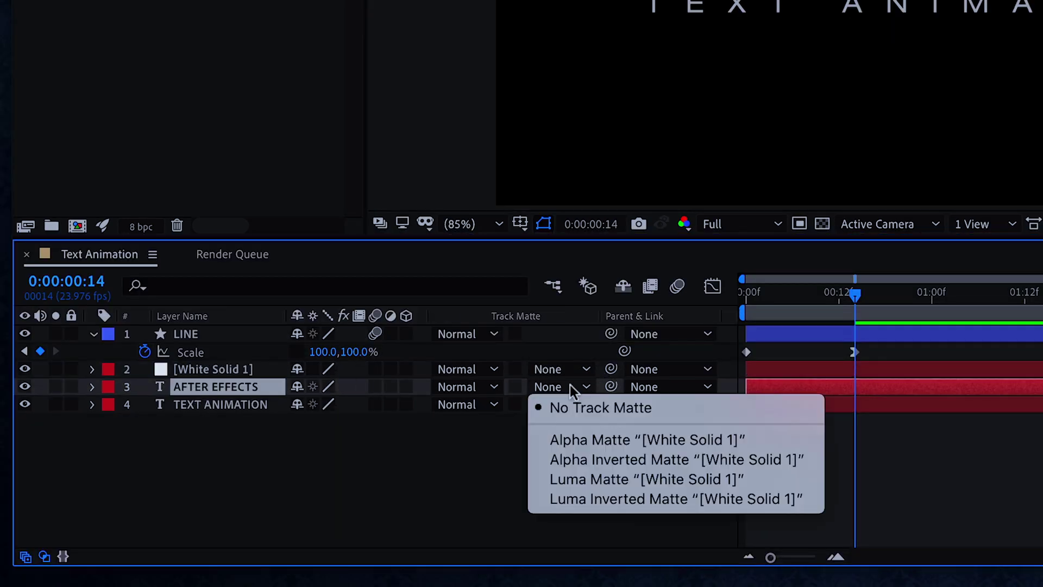
pyautogui.click(589, 478)
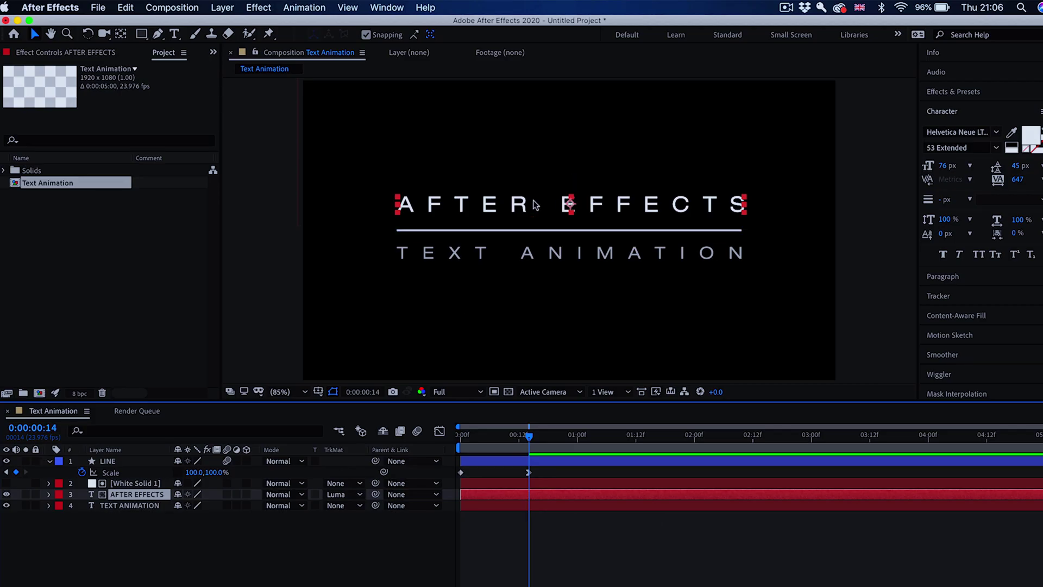
# Step: Check the solid's coverage and nudge the AFTER EFFECTS title's Position slightly
pyautogui.click(6, 483)
pyautogui.click(6, 483)
pyautogui.press('p')
pyautogui.moveTo(200, 506); pyautogui.dragTo(138, 506)
pyautogui.click(51, 495)
# Step: Add a composition-sized White Solid 2 and move it to cover the lower half below the line
pyautogui.click(508, 506)
pyautogui.click(231, 7)
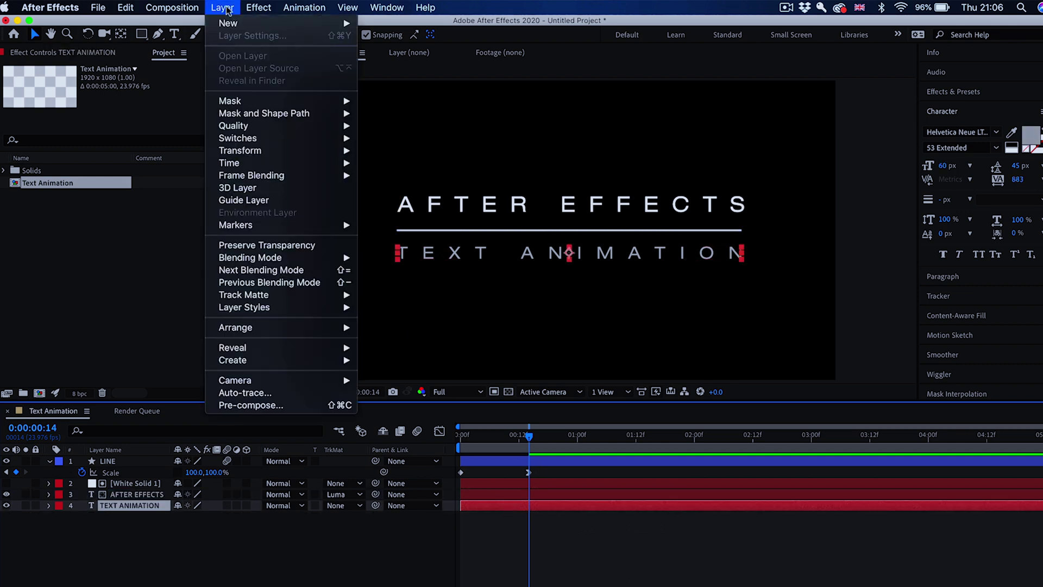
pyautogui.moveTo(239, 23)
pyautogui.click(406, 39)
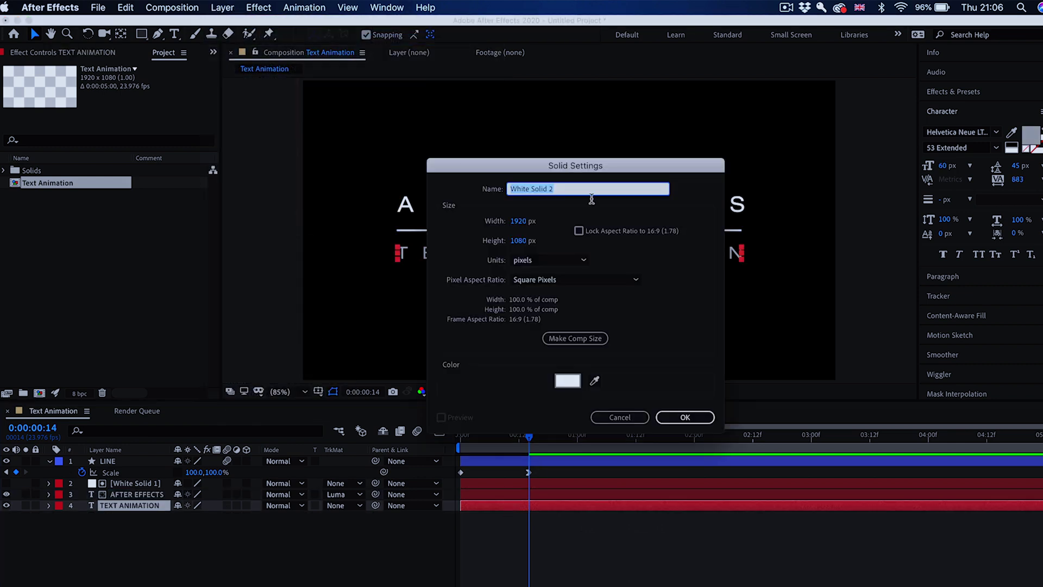
pyautogui.click(673, 415)
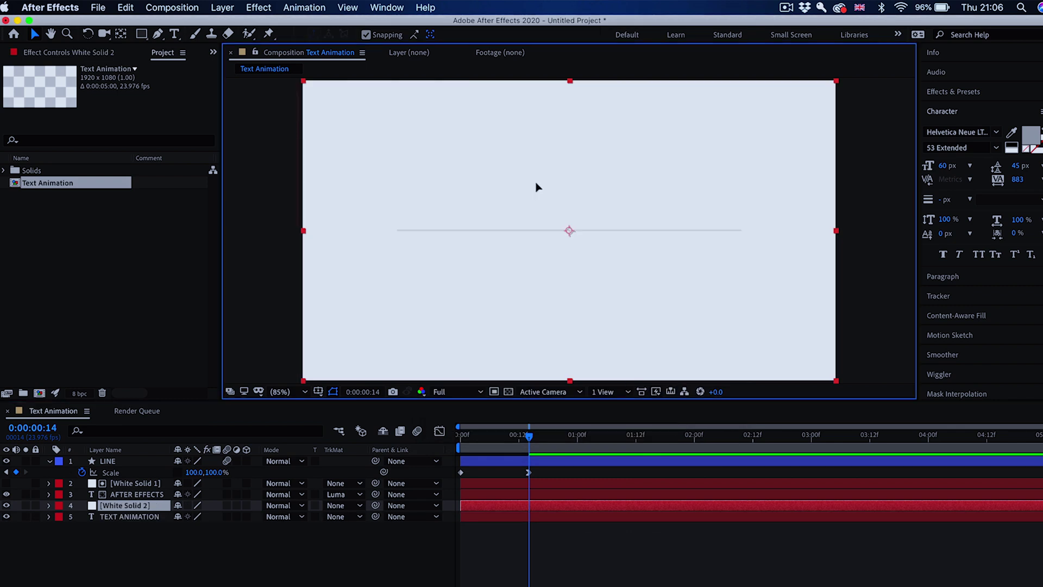
pyautogui.moveTo(536, 187); pyautogui.dragTo(537, 342)
pyautogui.press('Return')
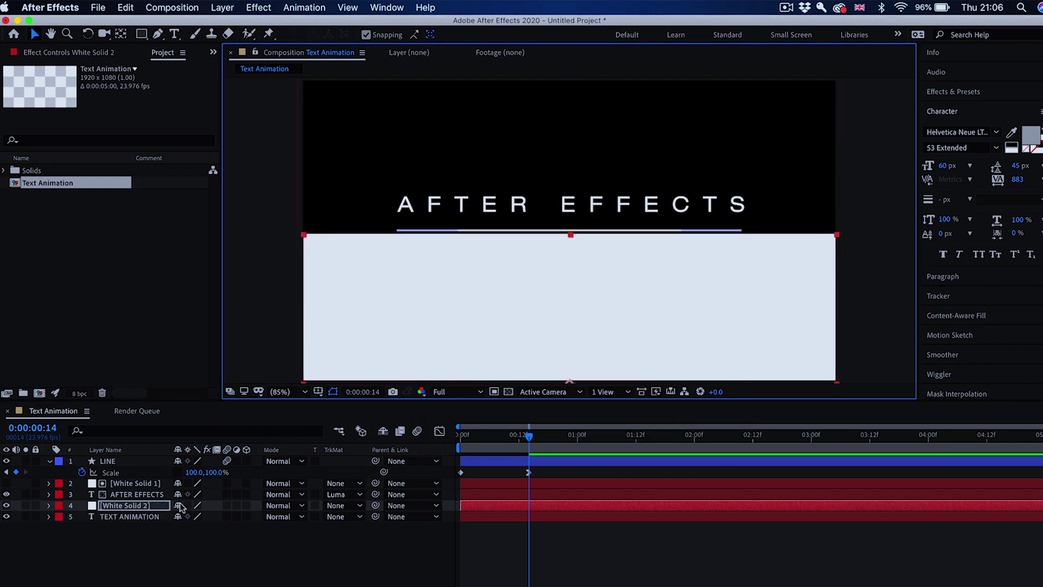
# Step: Set TEXT ANIMATION's track matte to Luma Matte using White Solid 2
pyautogui.click(147, 519)
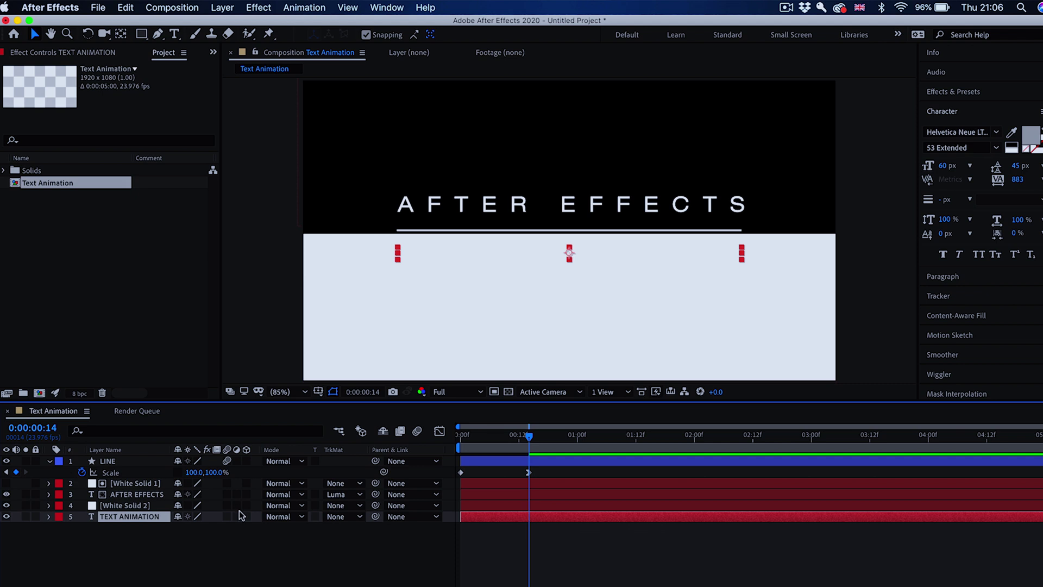
pyautogui.click(360, 516)
pyautogui.click(366, 576)
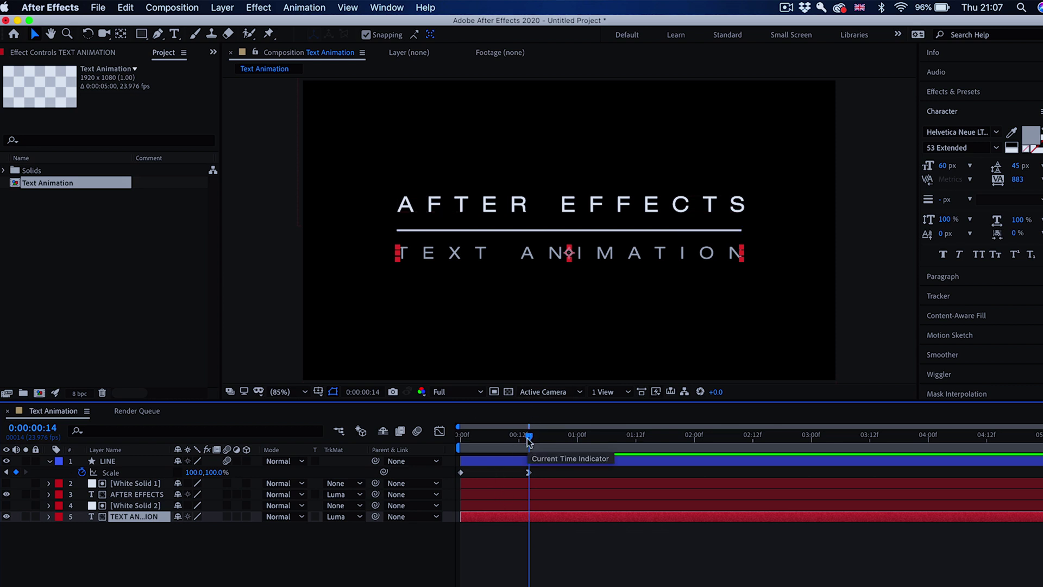
# Step: Preview the line growth and show Position for the AFTER EFFECTS and TEXT ANIMATION layers
pyautogui.moveTo(529, 441)
pyautogui.mouseDown()
pyautogui.moveTo(462, 441)
pyautogui.moveTo(529, 445)
pyautogui.mouseUp()
pyautogui.click(529, 460)
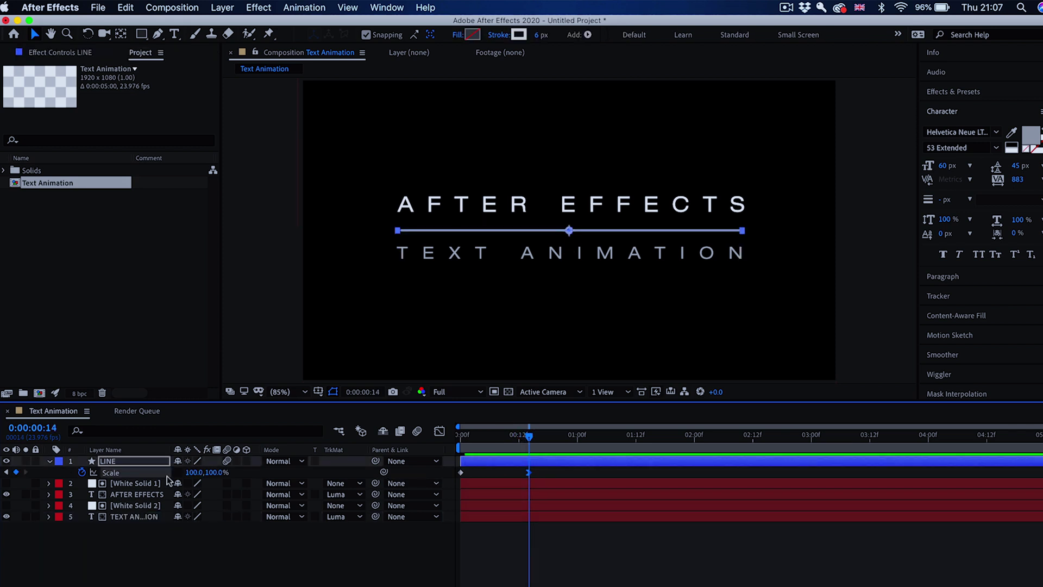
pyautogui.click(141, 494)
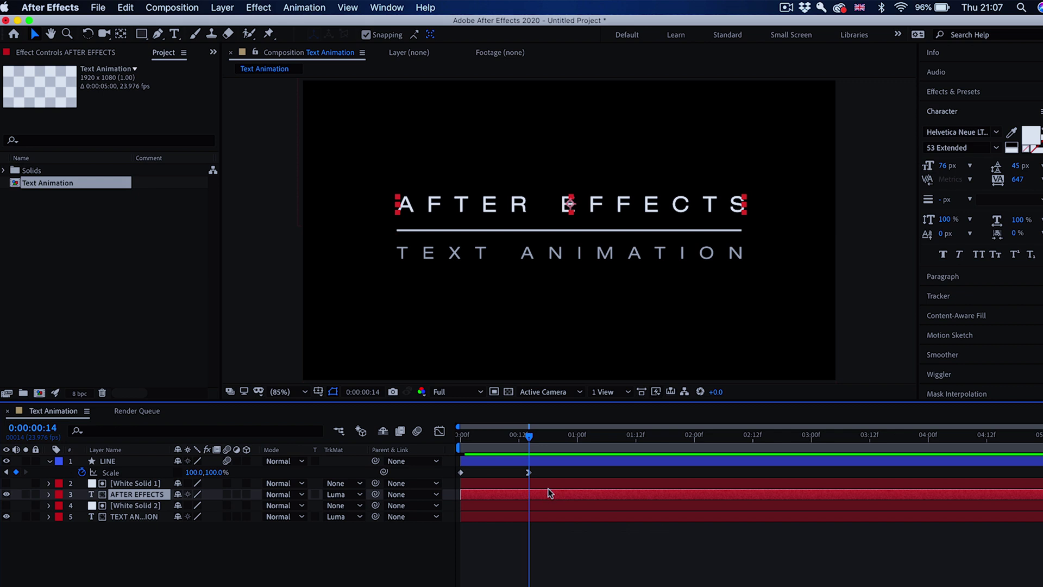
pyautogui.press('p')
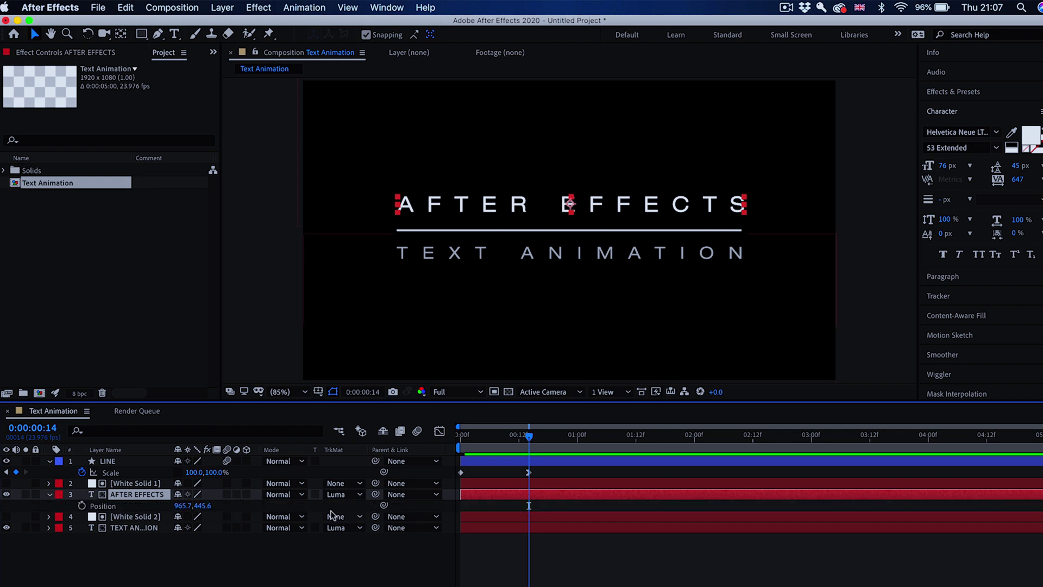
pyautogui.click(535, 528)
pyautogui.press('p')
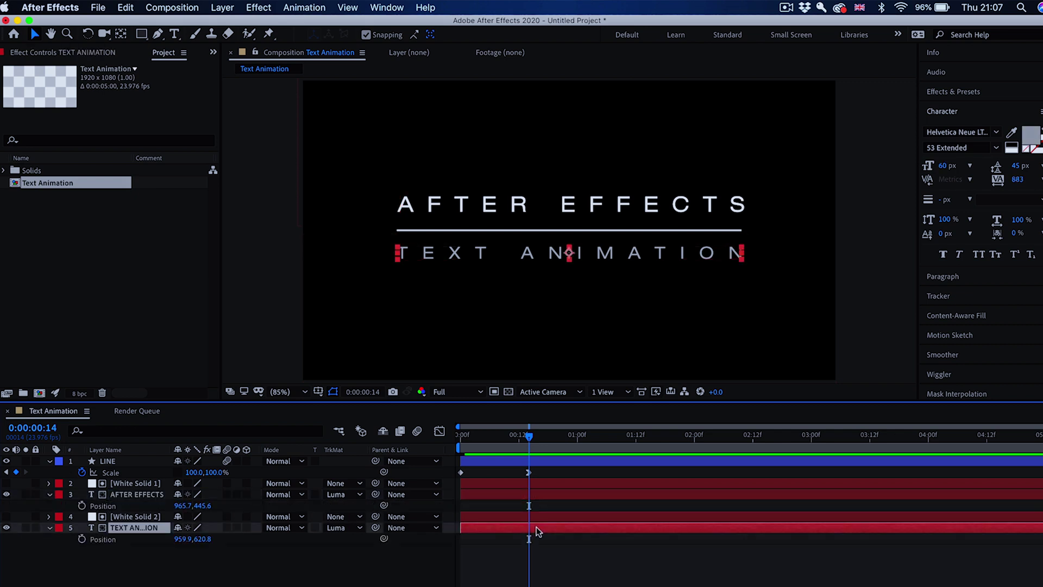
# Step: Keyframe AFTER EFFECTS Position at 00:14 and 01:03, lowering it behind the line at 00:14
pyautogui.click(537, 494)
pyautogui.click(82, 506)
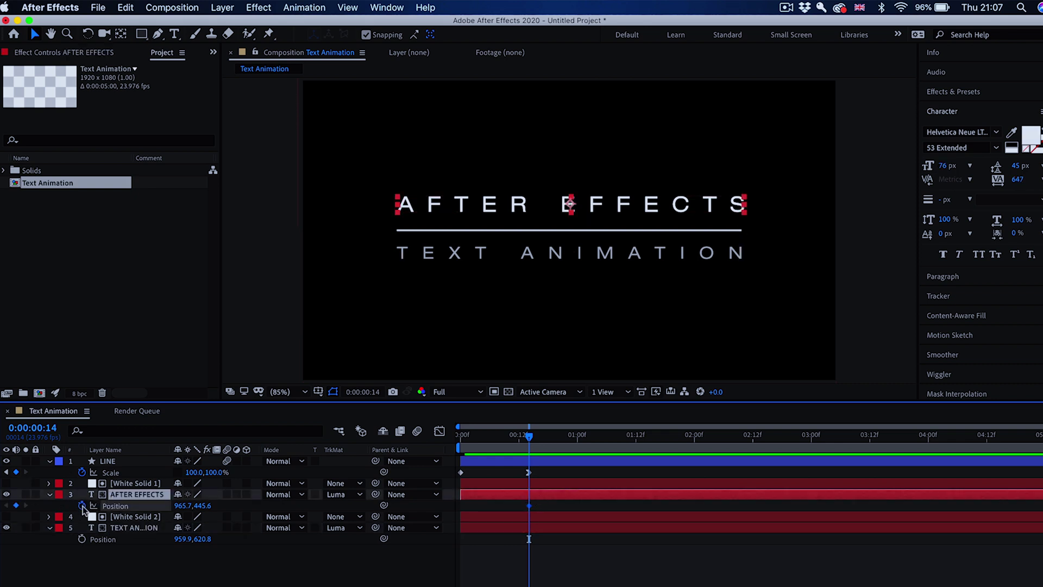
pyautogui.moveTo(547, 439); pyautogui.dragTo(593, 439)
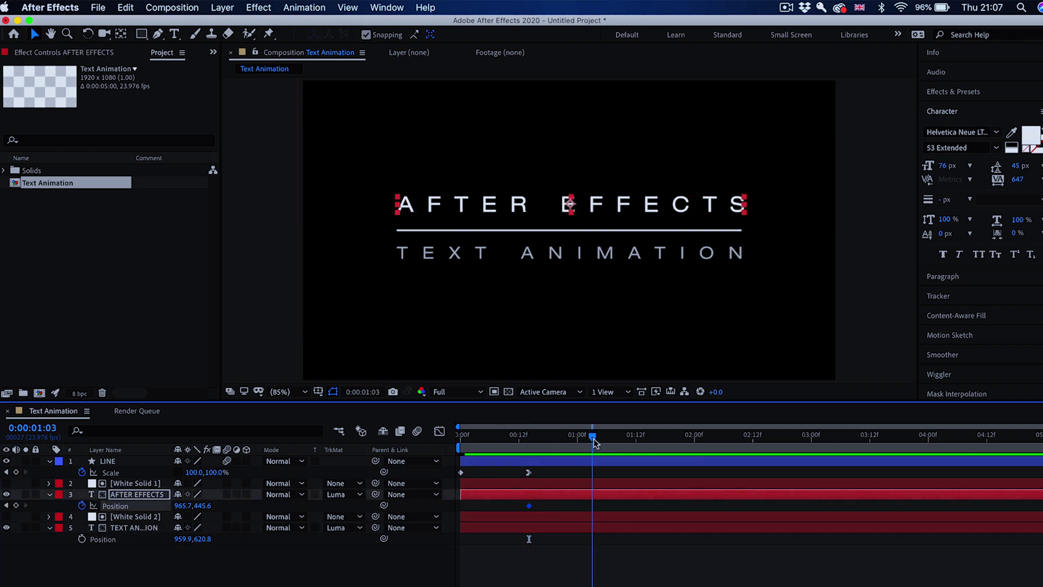
pyautogui.click(16, 506)
pyautogui.moveTo(563, 438); pyautogui.dragTo(594, 441)
pyautogui.moveTo(594, 441); pyautogui.dragTo(530, 443)
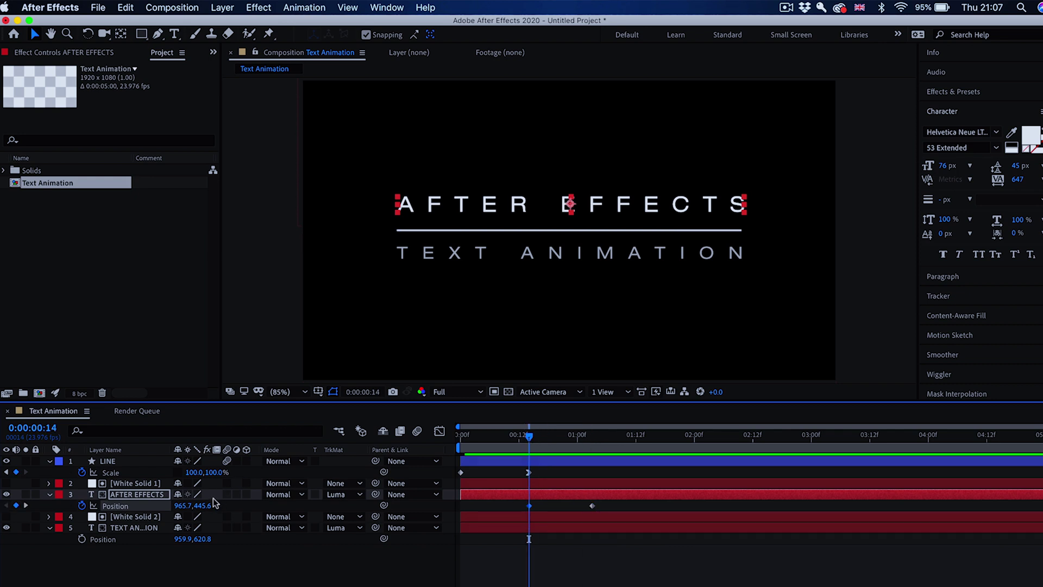
pyautogui.moveTo(202, 505); pyautogui.dragTo(311, 494)
pyautogui.moveTo(530, 438); pyautogui.dragTo(596, 439)
# Step: Keyframe TEXT ANIMATION Position at 01:03 and raise it behind the line at 00:14
pyautogui.click(510, 526)
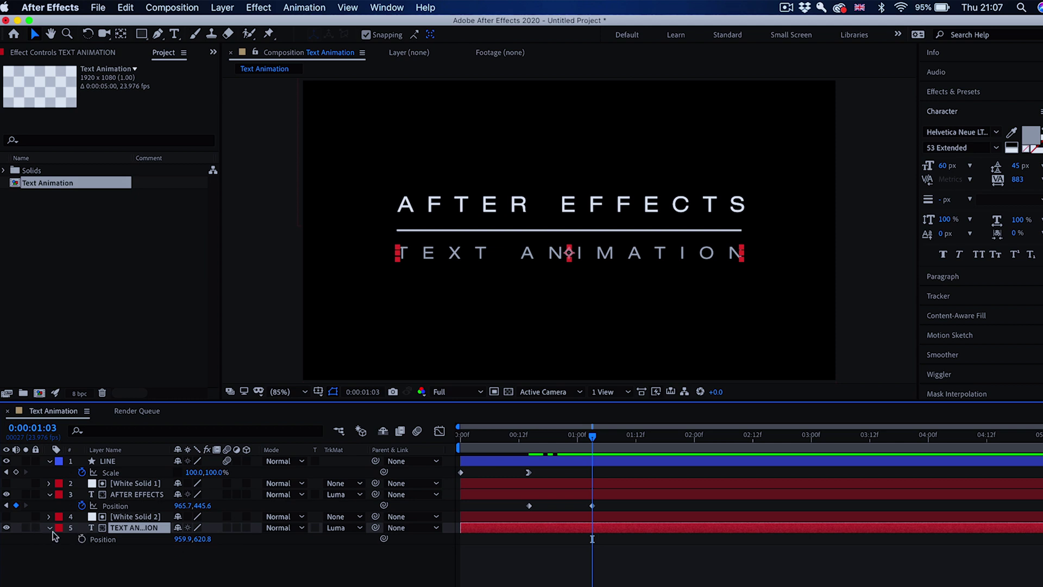
pyautogui.click(82, 539)
pyautogui.moveTo(560, 438); pyautogui.dragTo(530, 438)
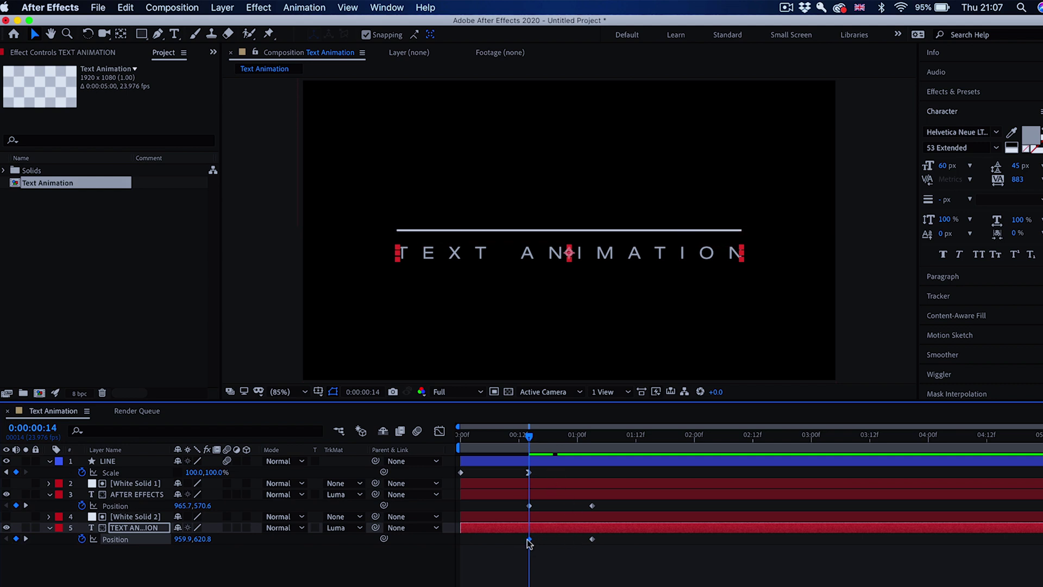
pyautogui.moveTo(203, 540); pyautogui.dragTo(150, 537)
pyautogui.moveTo(531, 437); pyautogui.dragTo(595, 438)
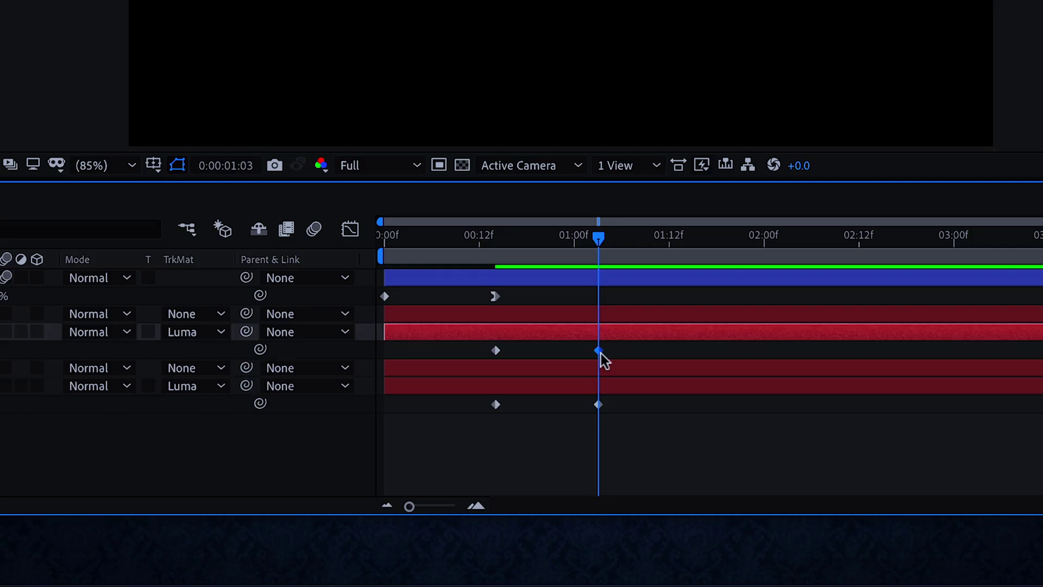
# Step: Apply Easy Ease In to both titles' 01:03 keyframes and step through frames to check
pyautogui.rightClick(592, 505)
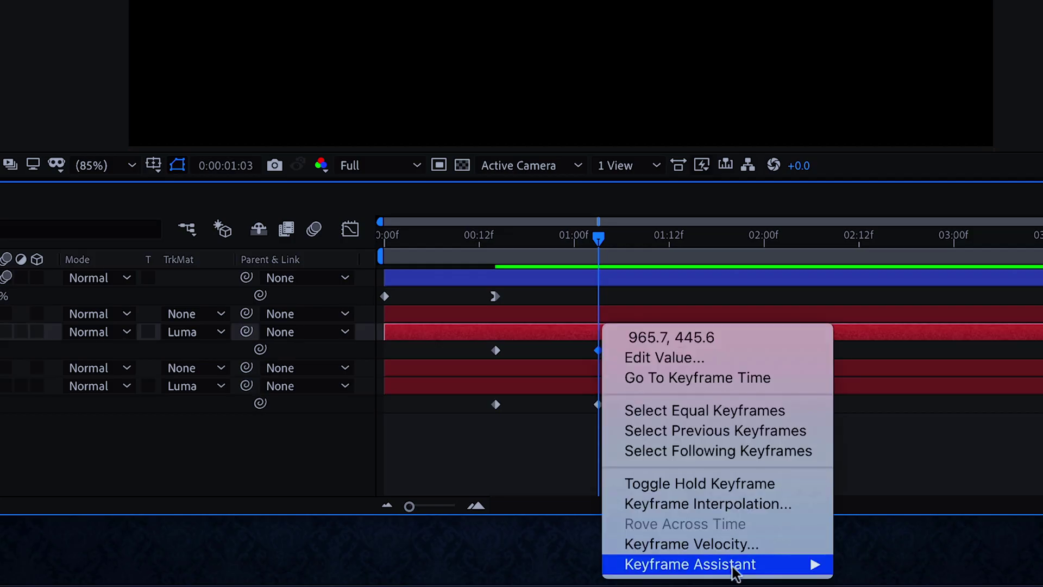
pyautogui.moveTo(733, 566)
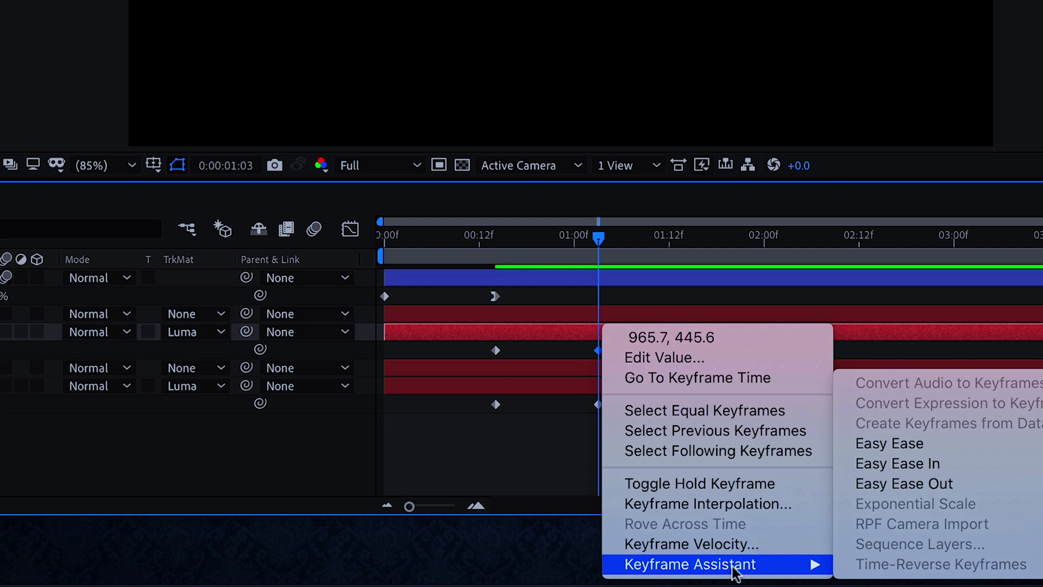
pyautogui.click(915, 463)
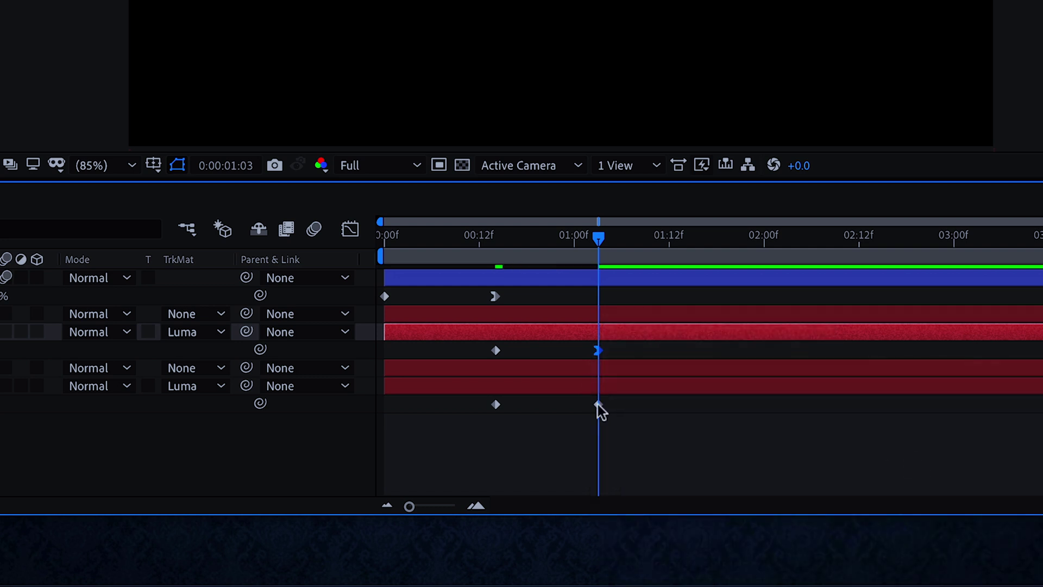
pyautogui.click(598, 404)
pyautogui.rightClick(598, 405)
pyautogui.moveTo(801, 565)
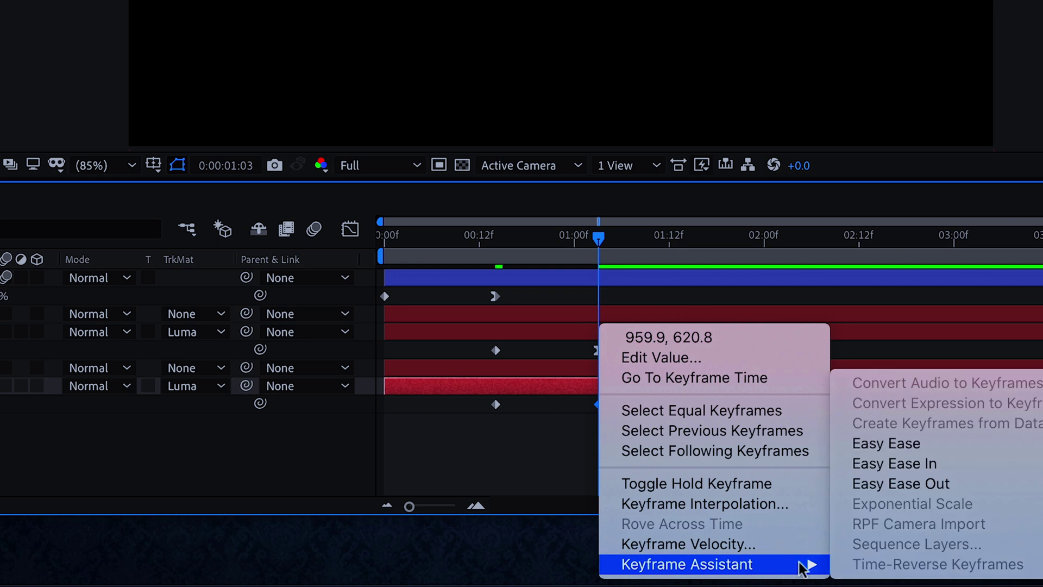
pyautogui.click(893, 466)
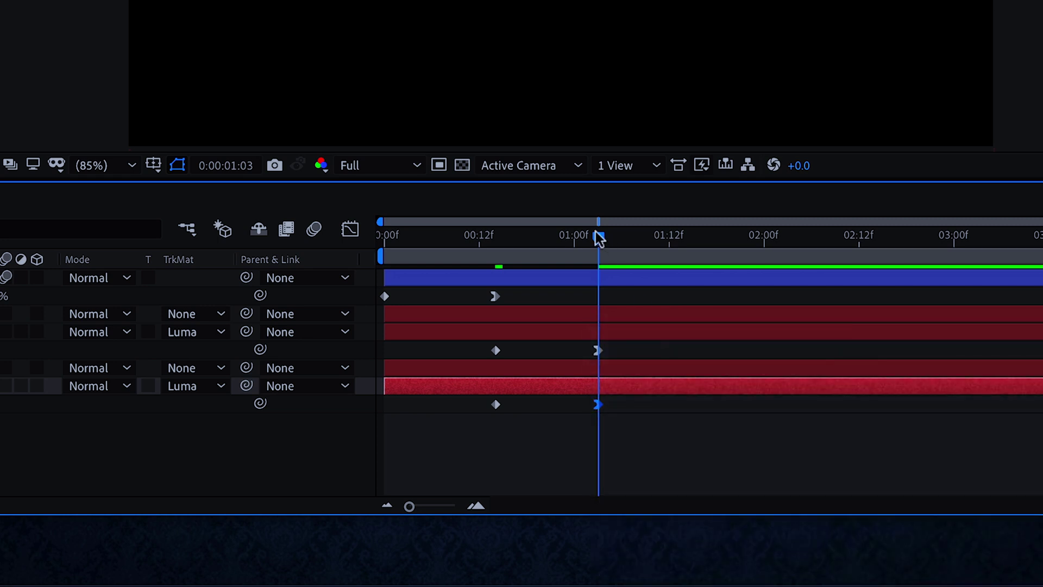
pyautogui.press('pagedown')
pyautogui.press('pagedown')
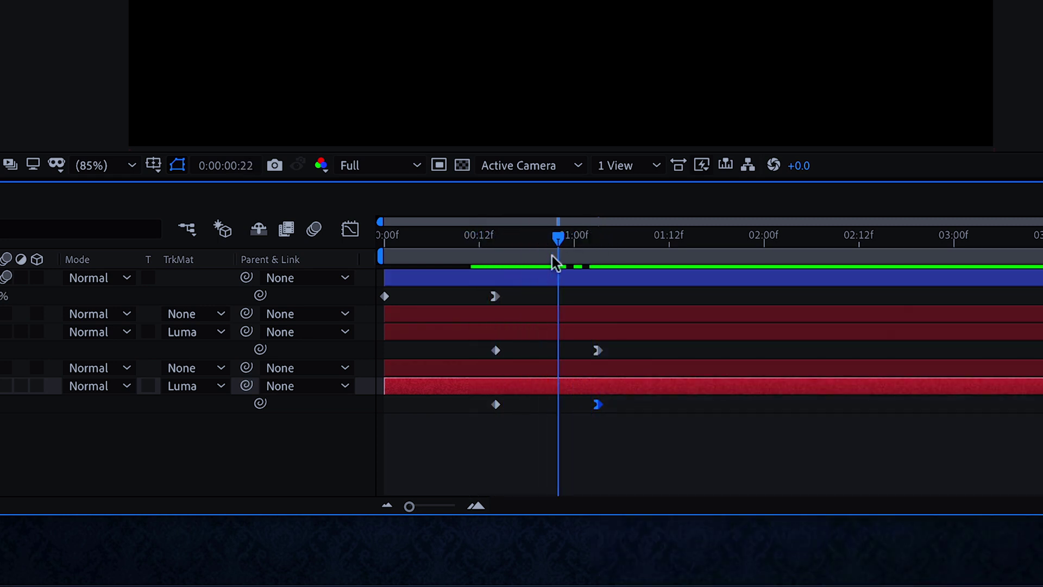
pyautogui.moveTo(552, 255); pyautogui.dragTo(564, 253)
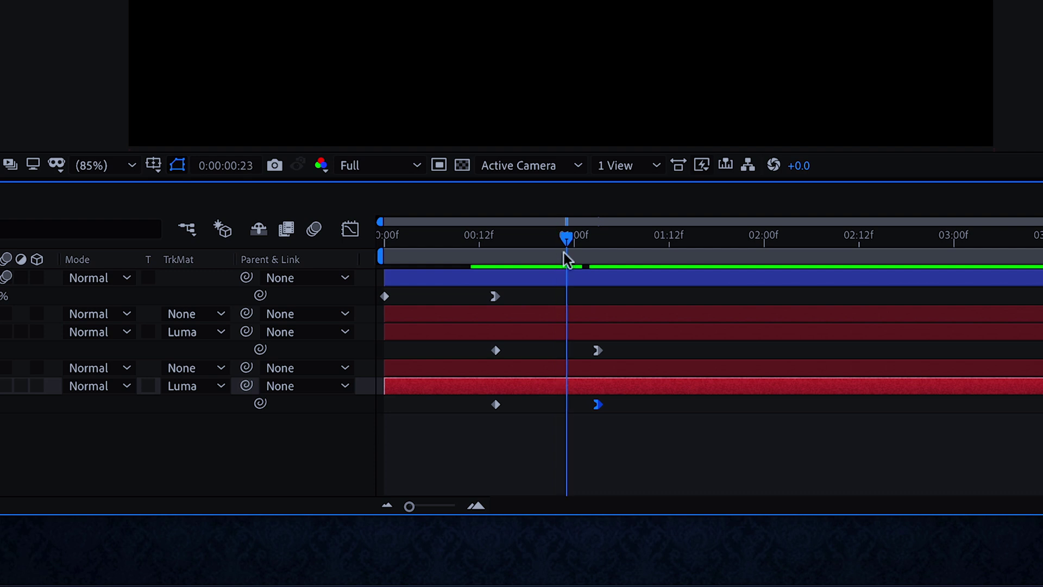
pyautogui.click(597, 348)
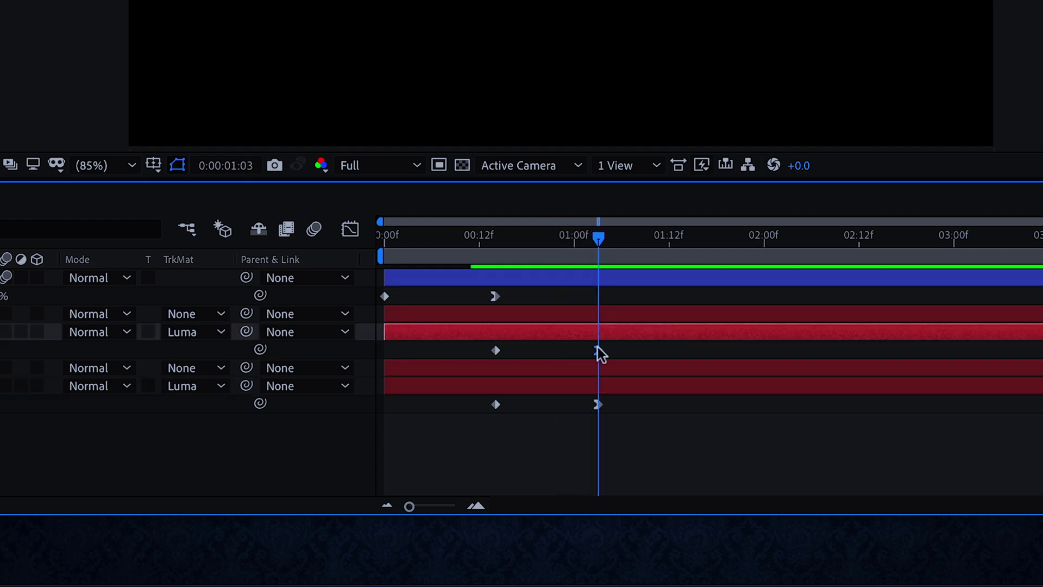
# Step: In the Graph Editor, drag the final Position keyframe's influence to about 57%
pyautogui.click(350, 229)
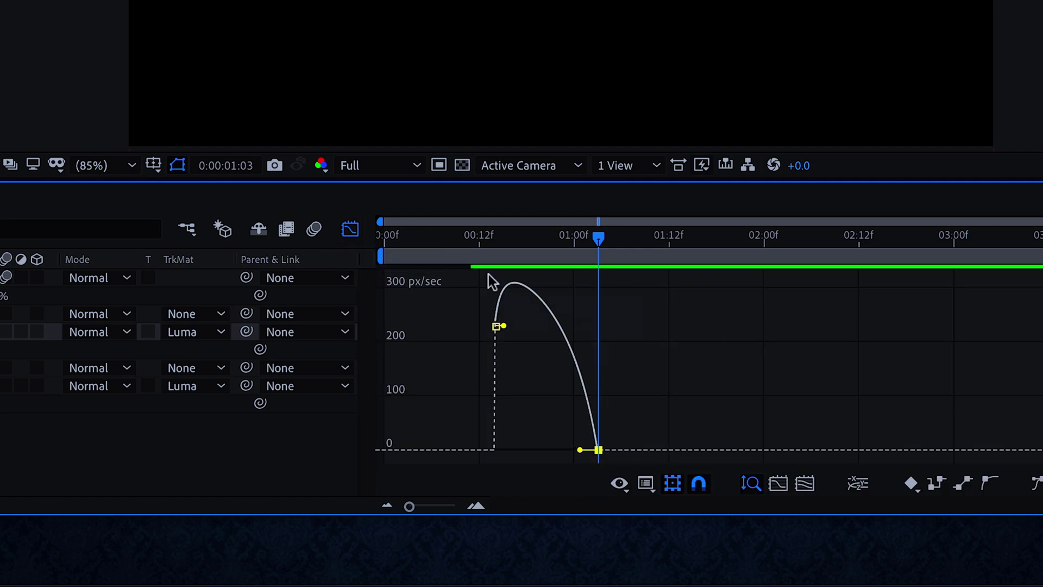
pyautogui.moveTo(579, 450); pyautogui.dragTo(566, 450)
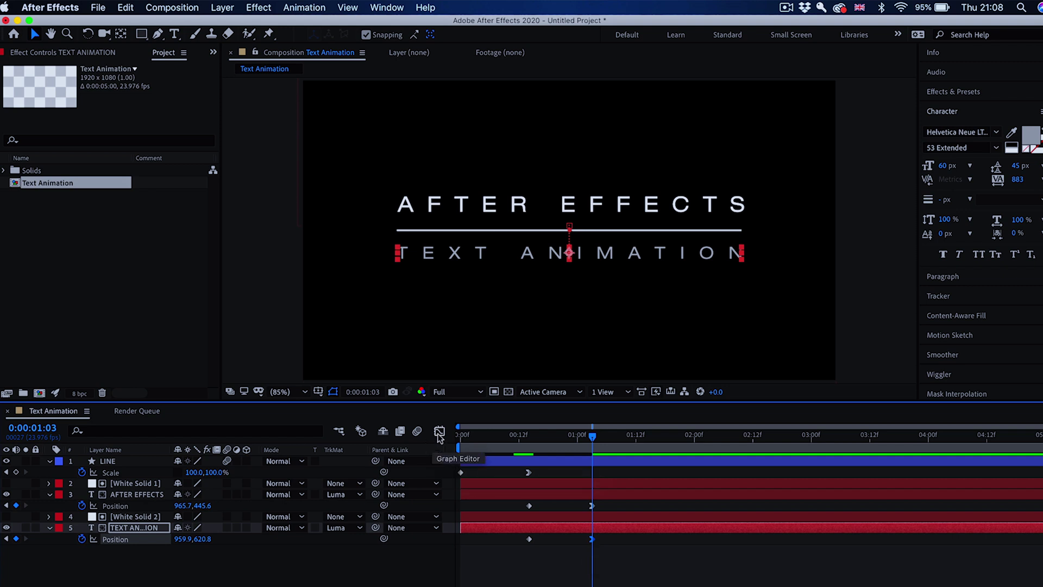
pyautogui.click(439, 433)
pyautogui.moveTo(581, 568); pyautogui.dragTo(573, 569)
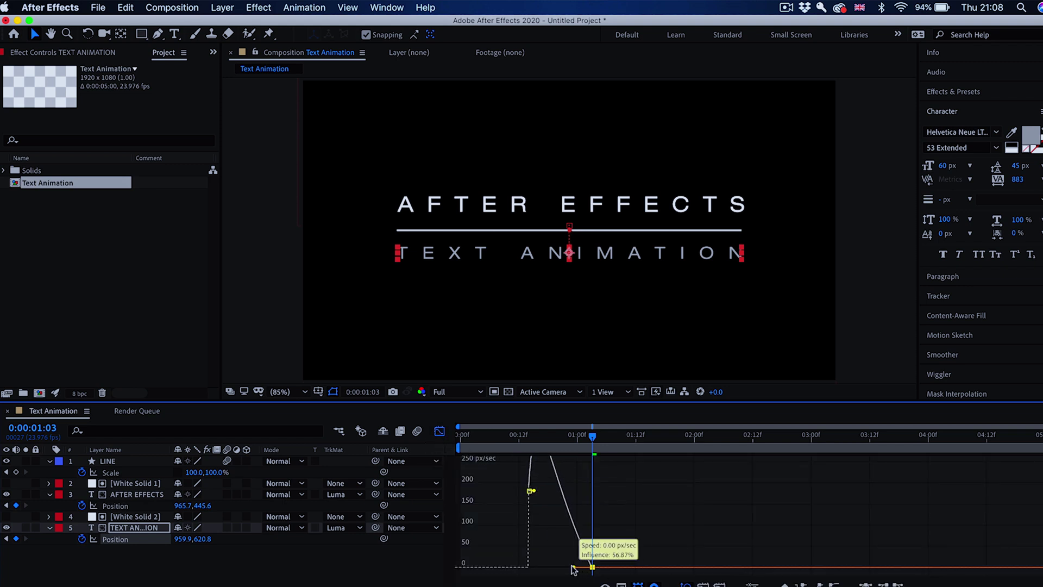
pyautogui.click(439, 432)
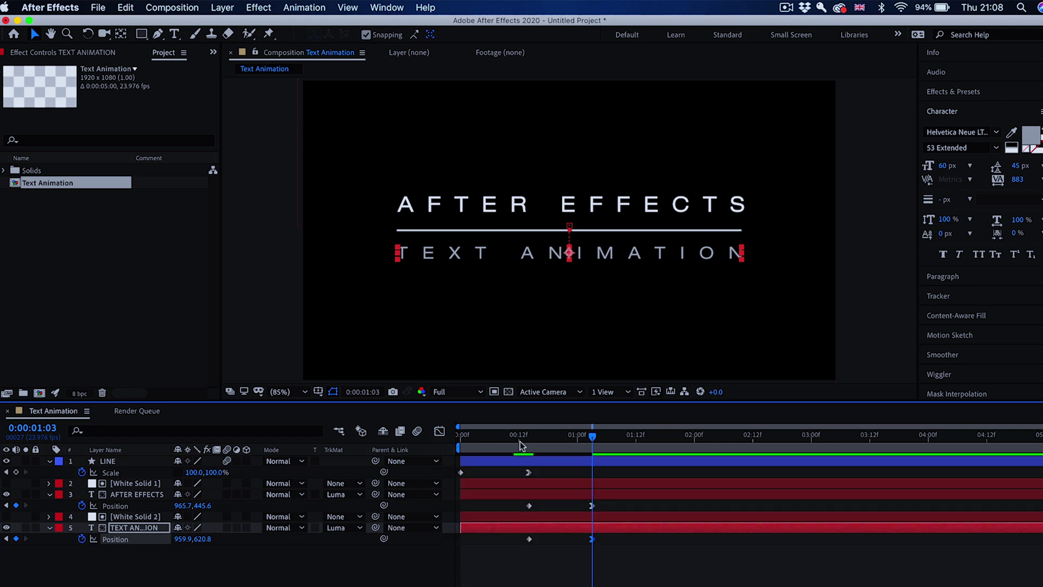
# Step: Play the animation with Spacebar, then scrub through the reveal
pyautogui.press('space')
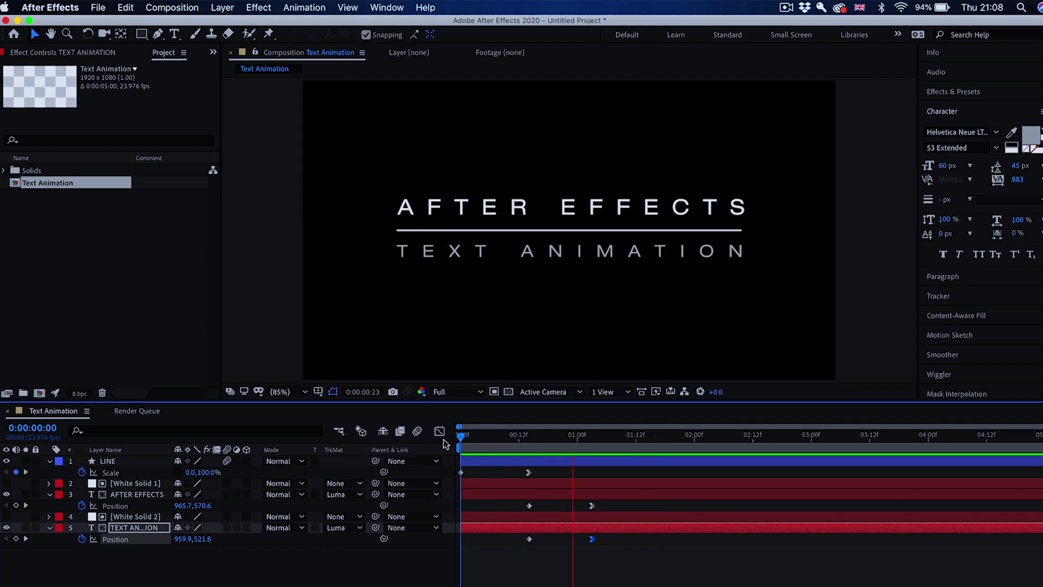
pyautogui.press('space')
pyautogui.moveTo(610, 435); pyautogui.dragTo(666, 440)
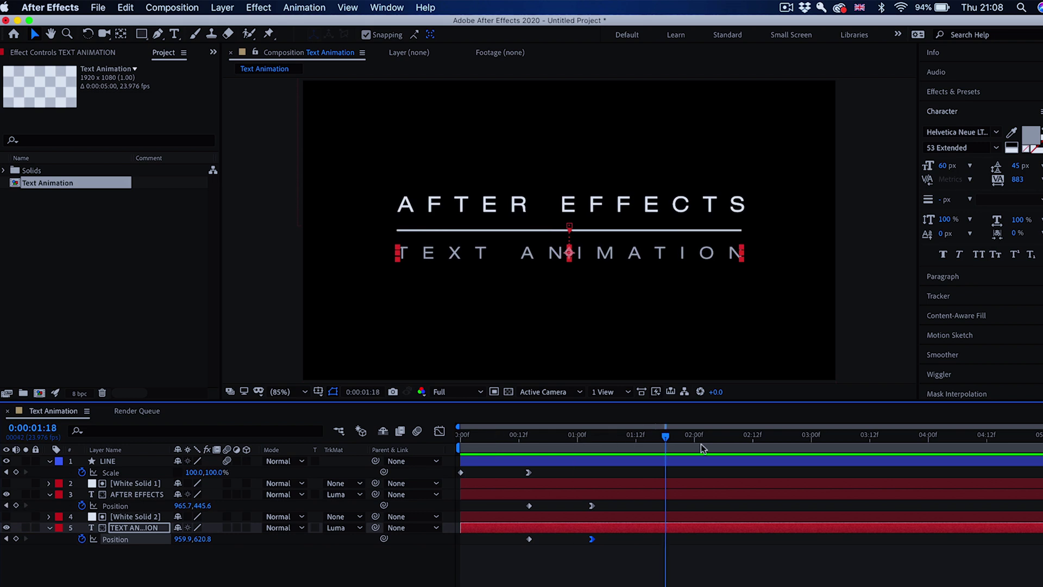
# Step: Hold both titles' Position at 3:20, then move both back behind the line at 4:07
pyautogui.moveTo(882, 449); pyautogui.dragTo(915, 452)
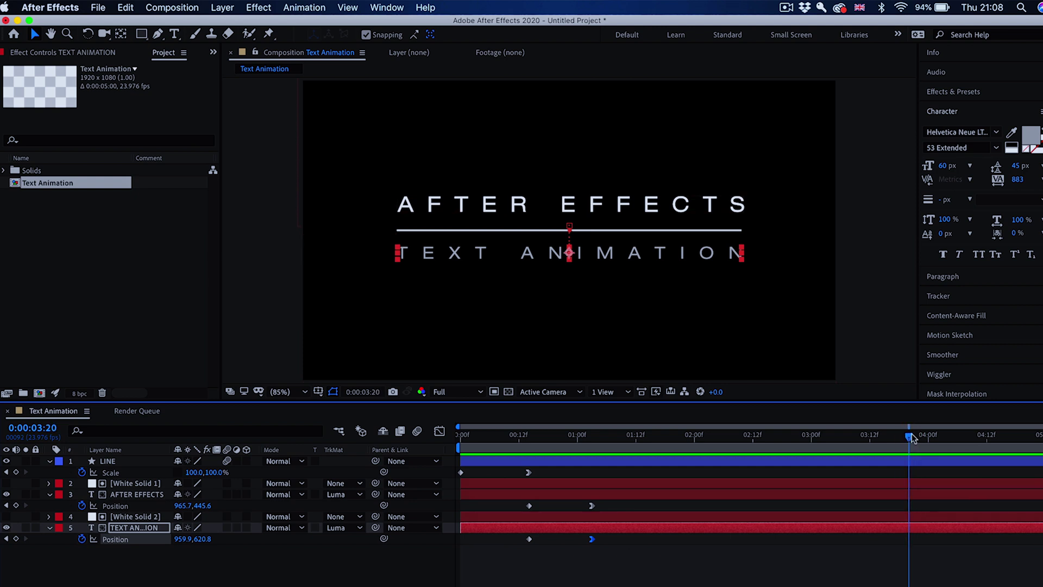
pyautogui.click(15, 539)
pyautogui.click(16, 505)
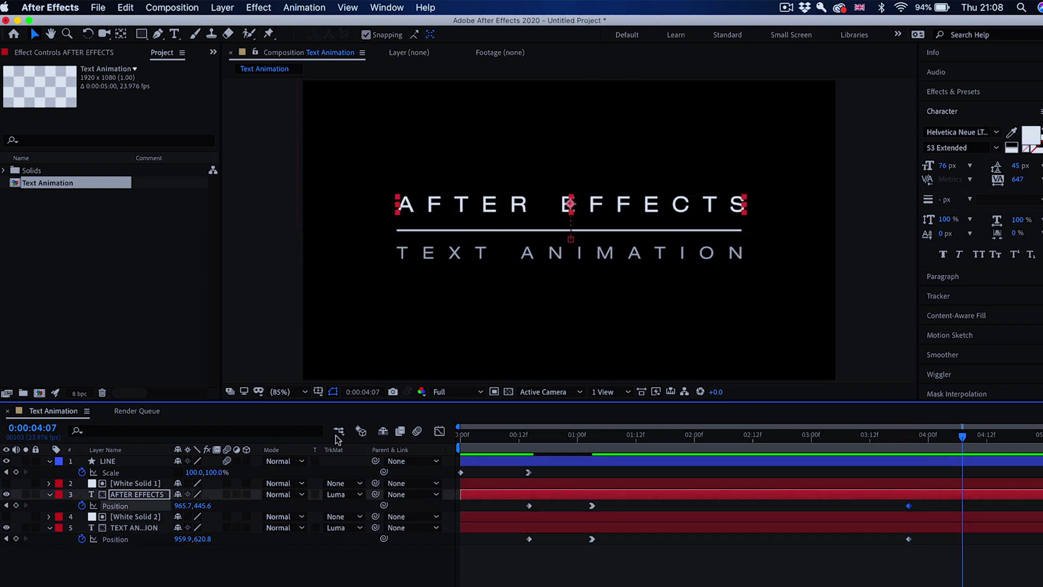
pyautogui.click(18, 538)
pyautogui.moveTo(206, 505); pyautogui.dragTo(827, 552)
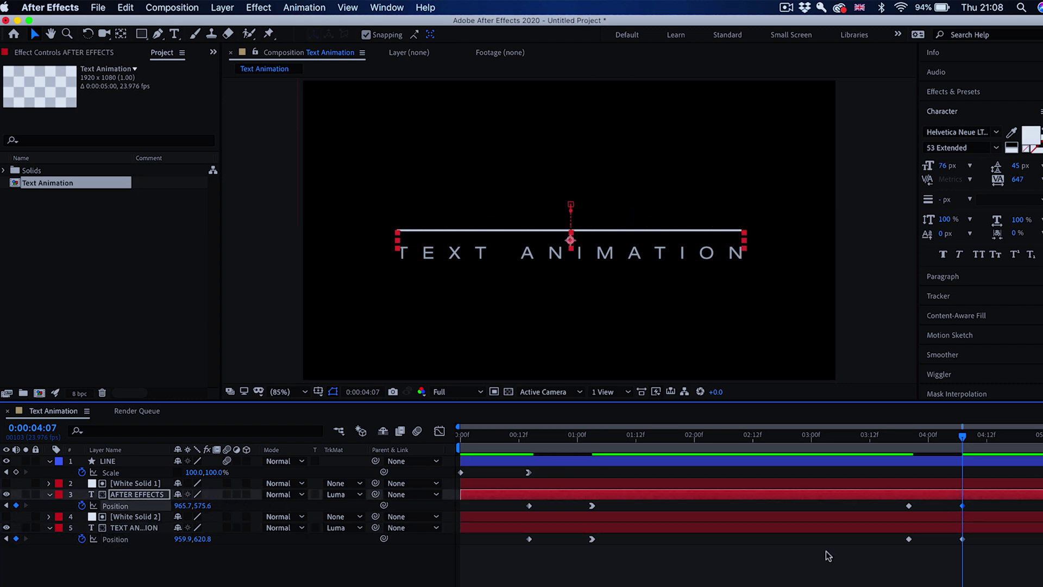
pyautogui.click(962, 538)
pyautogui.moveTo(206, 538); pyautogui.dragTo(143, 538)
# Step: Apply Easy Ease In to both titles' 4:07 end keyframes and check at 3:09
pyautogui.rightClick(963, 505)
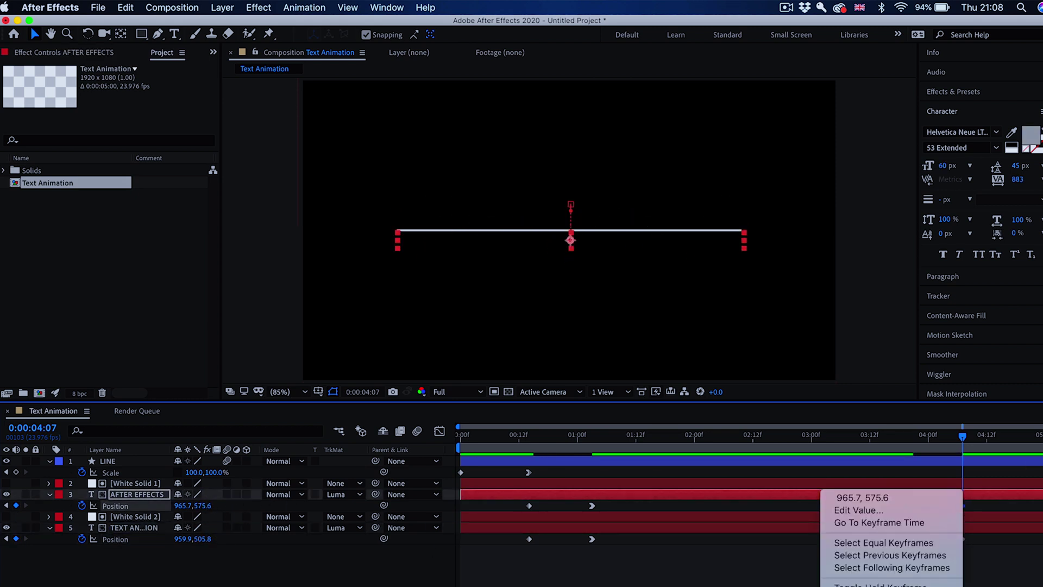
pyautogui.click(717, 576)
pyautogui.rightClick(962, 539)
pyautogui.click(713, 575)
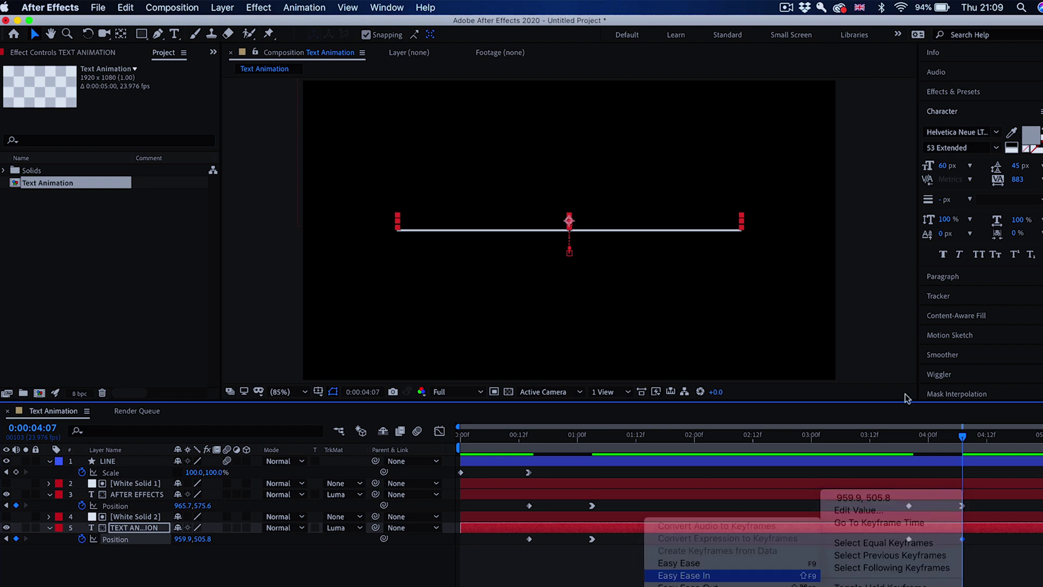
pyautogui.moveTo(959, 436); pyautogui.dragTo(931, 448)
# Step: Keyframe the LINE layer's horizontal Scale to 0 at 4:17
pyautogui.click(960, 467)
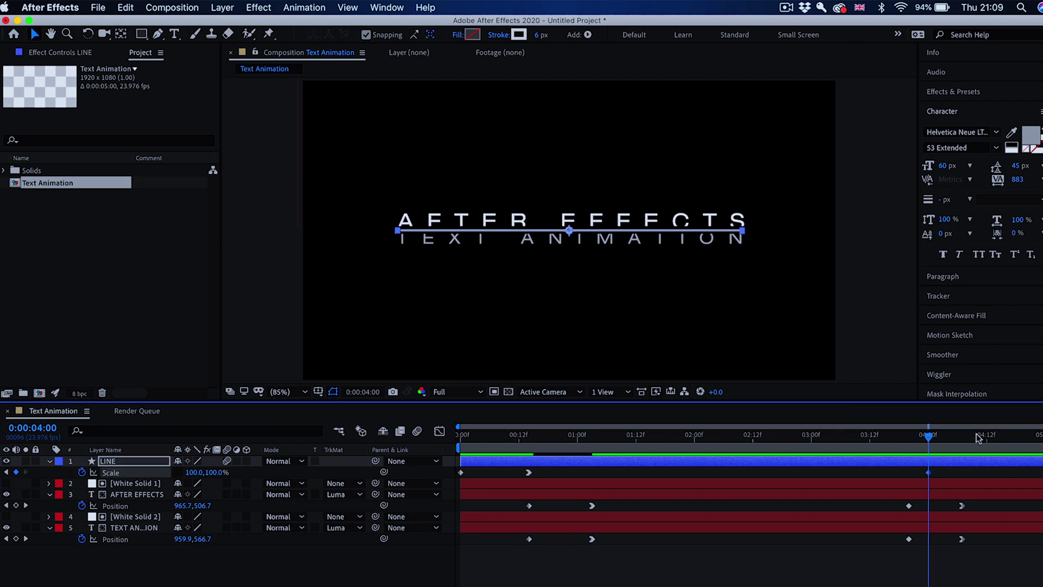
pyautogui.moveTo(977, 437); pyautogui.dragTo(1012, 436)
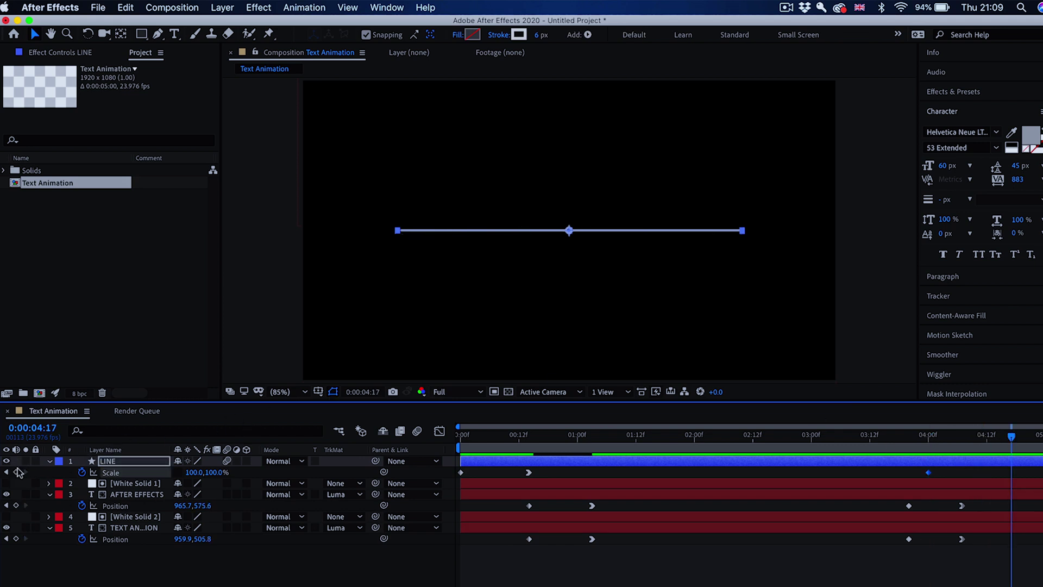
pyautogui.click(16, 472)
pyautogui.press('Return')
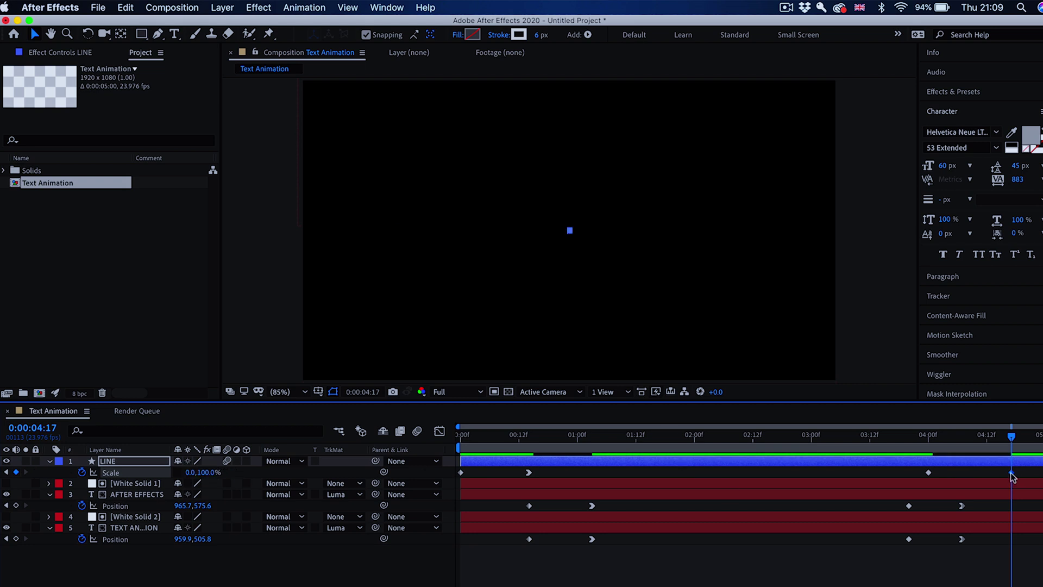
pyautogui.rightClick(1012, 474)
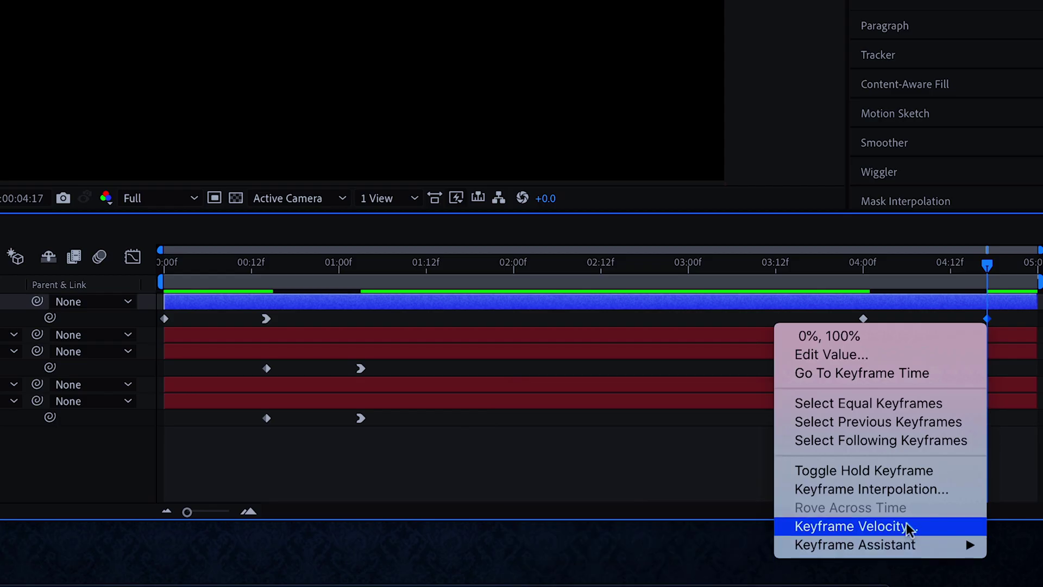
# Step: Apply Keyframe Assistant > Easy Ease In to the LINE's 0% Scale keyframe at 4:17
pyautogui.moveTo(959, 586)
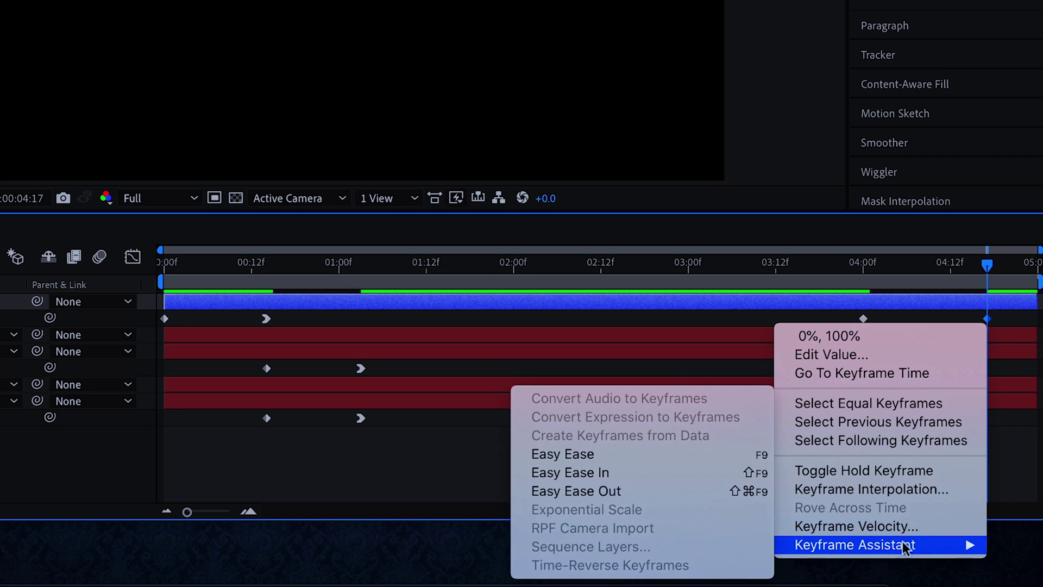
pyautogui.click(596, 472)
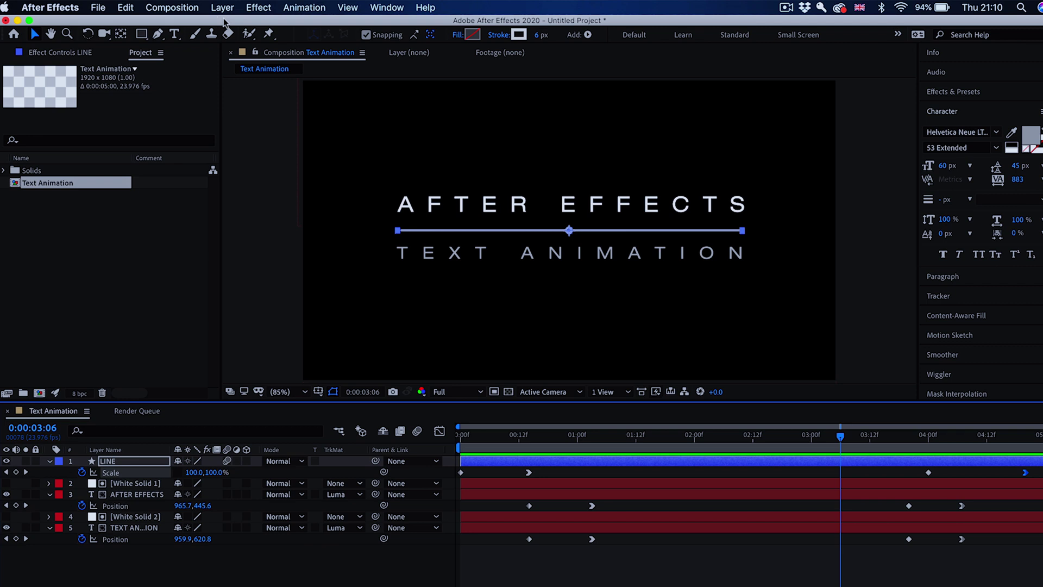
# Step: Create a new solid layer in Deep Royal Blue (224D8C)
pyautogui.click(223, 7)
pyautogui.moveTo(228, 22)
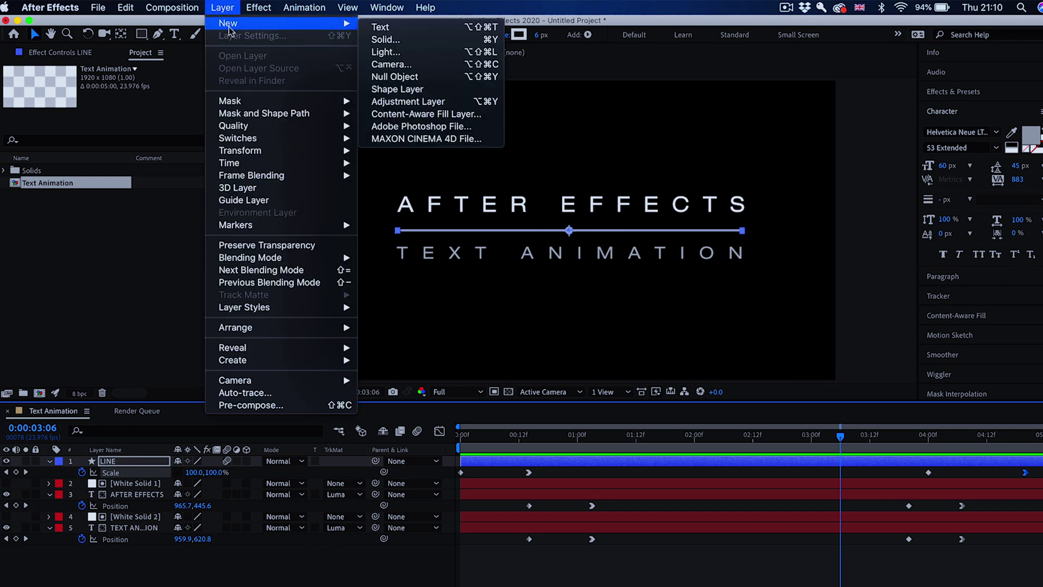
pyautogui.click(403, 41)
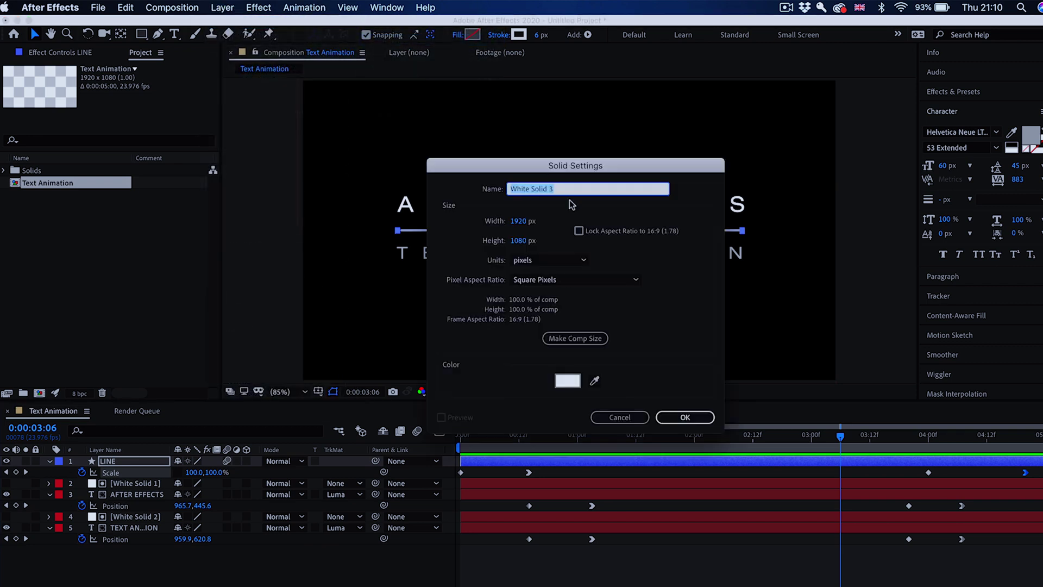
pyautogui.click(568, 381)
pyautogui.moveTo(534, 407); pyautogui.dragTo(539, 439)
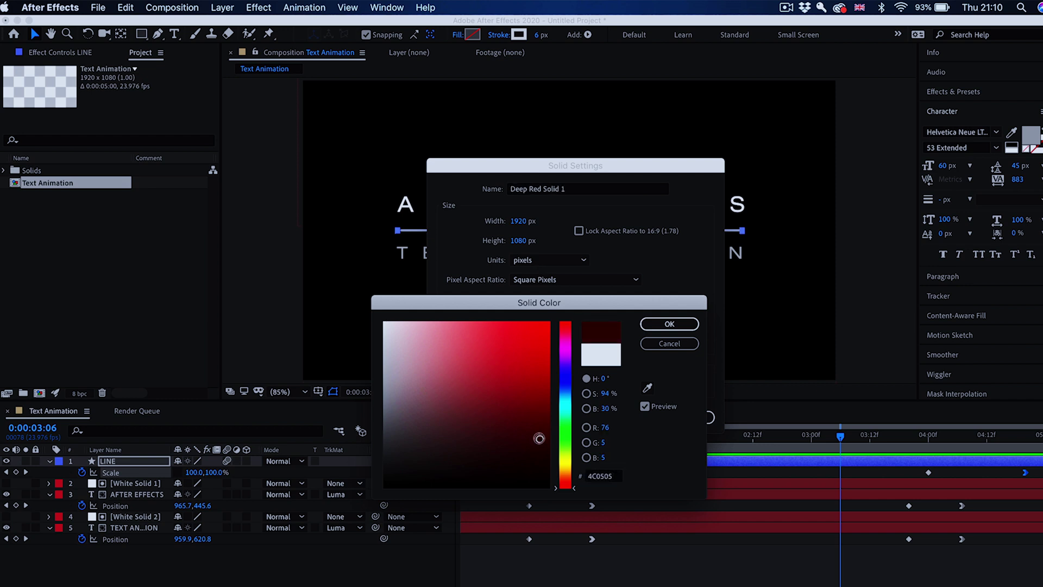
pyautogui.click(566, 392)
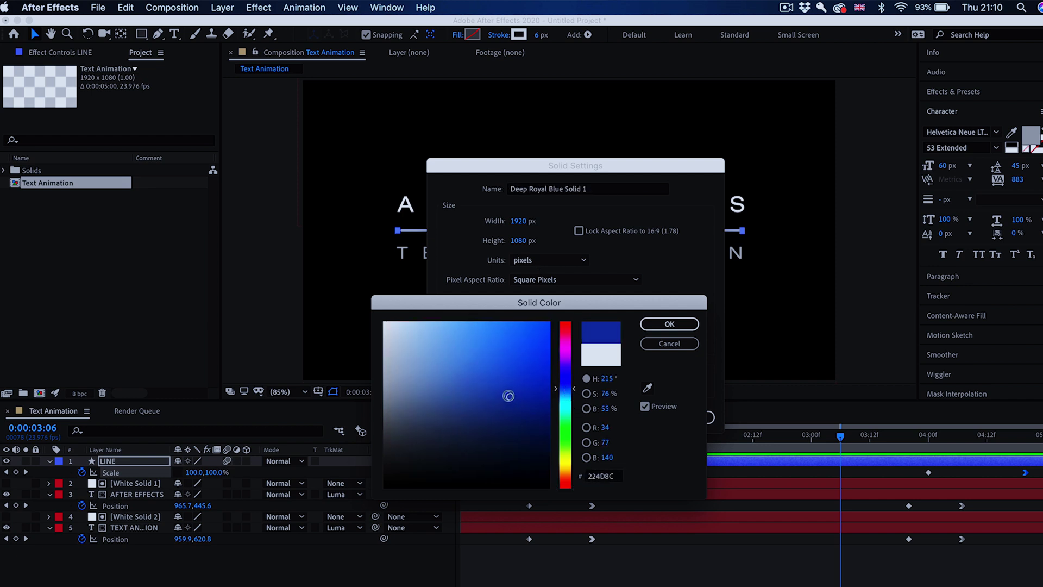
pyautogui.click(660, 326)
pyautogui.click(681, 418)
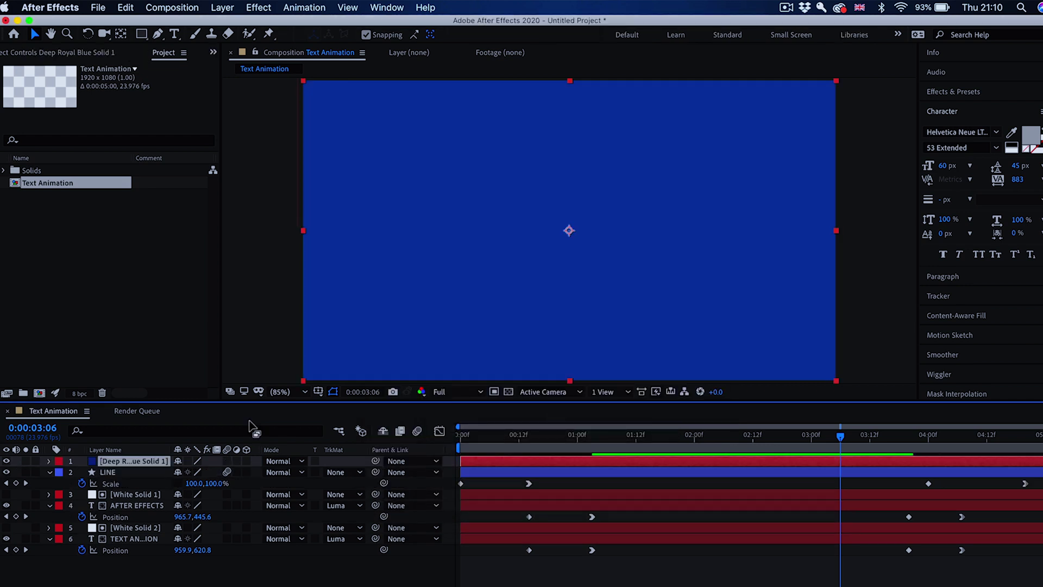
# Step: Move the blue solid to the bottom of the stack and preview the reveal over it
pyautogui.moveTo(135, 539); pyautogui.dragTo(140, 556)
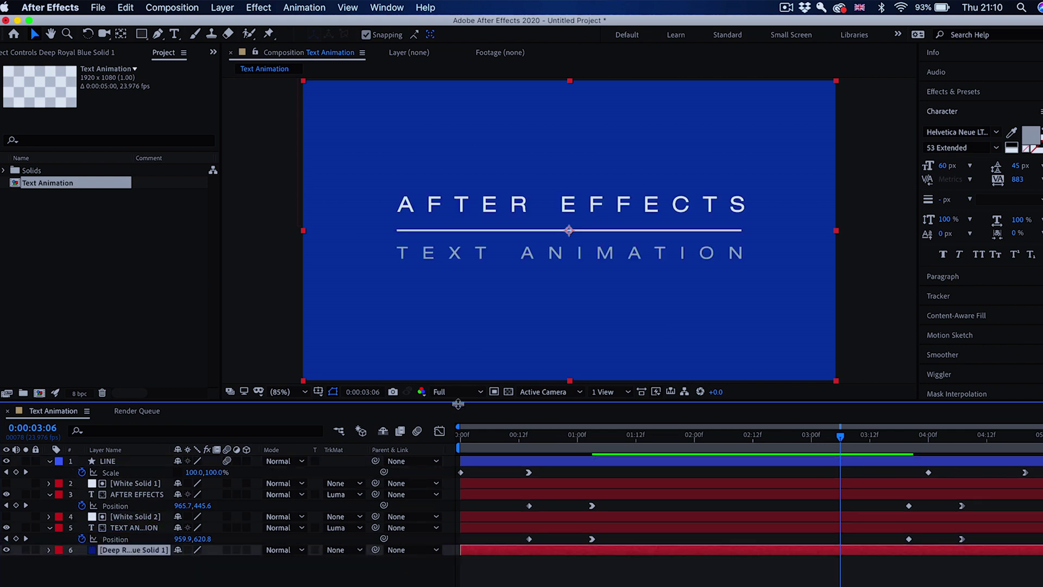
pyautogui.click(484, 436)
pyautogui.moveTo(526, 449); pyautogui.dragTo(657, 456)
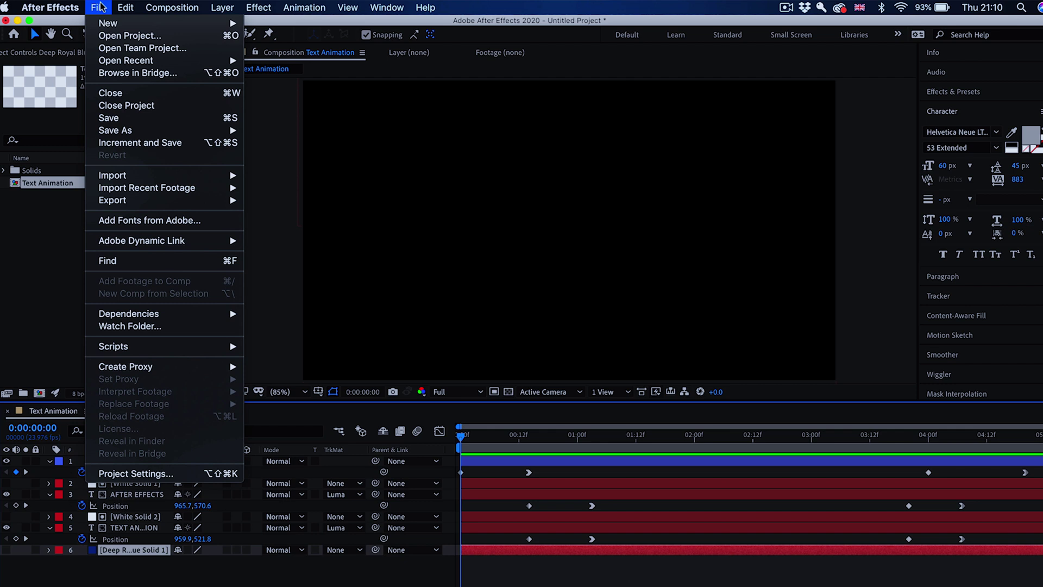
# Step: Add Text Animation to the Render Queue with RGB + Alpha channels and audio output off
pyautogui.moveTo(151, 201)
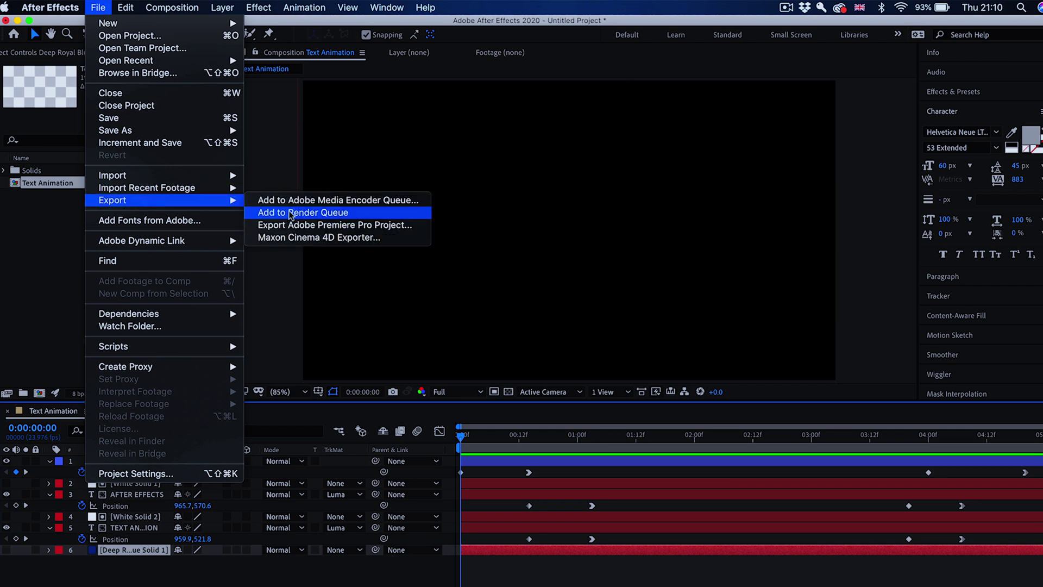
pyautogui.click(288, 213)
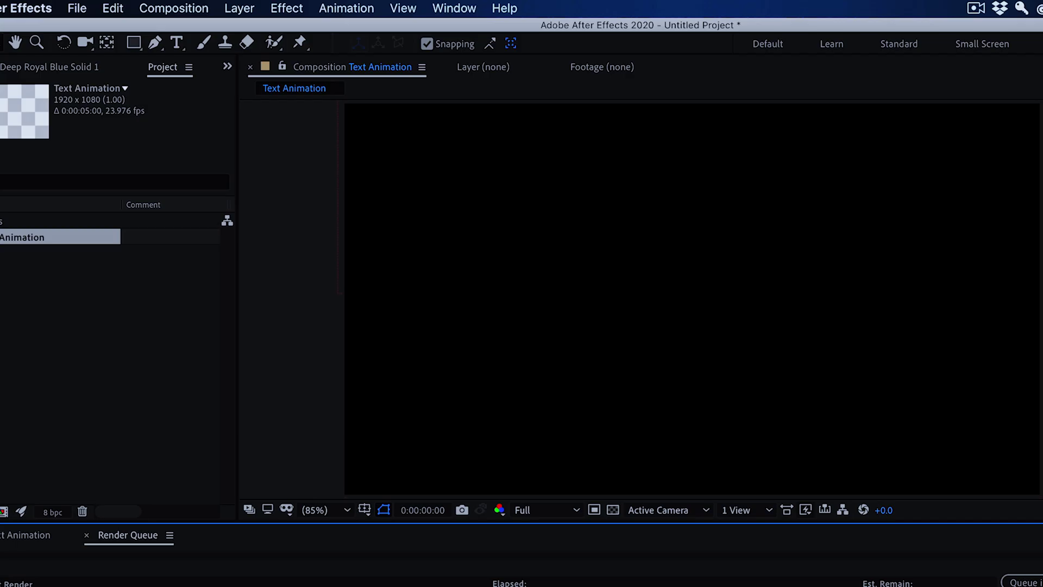
pyautogui.click(175, 431)
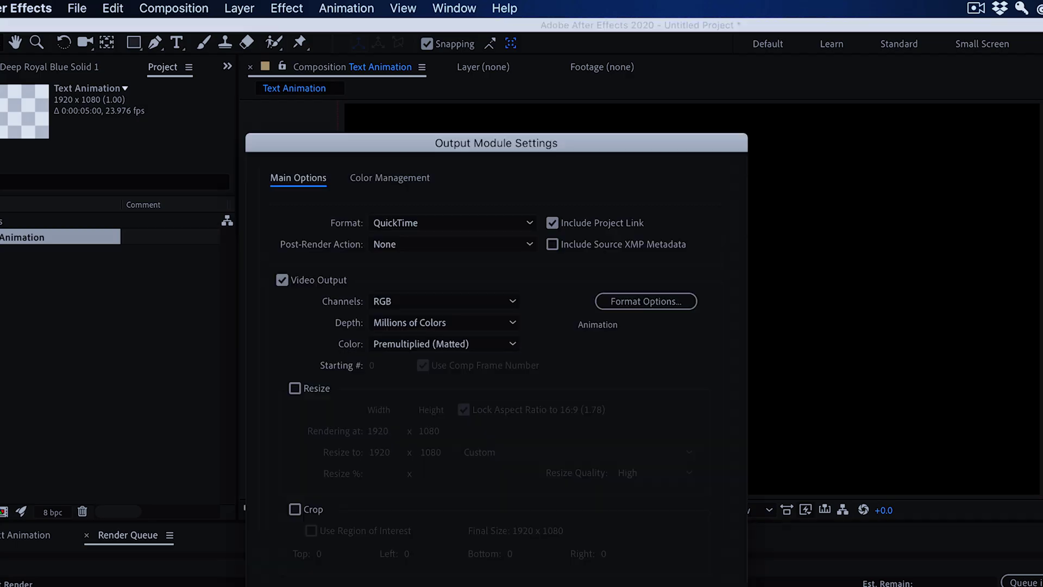
pyautogui.click(432, 304)
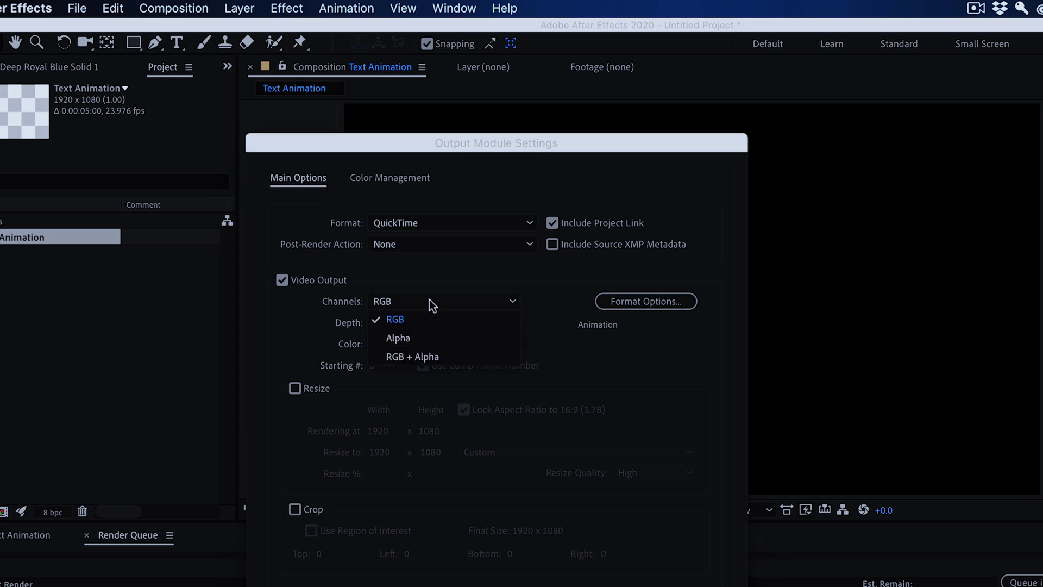
pyautogui.click(424, 357)
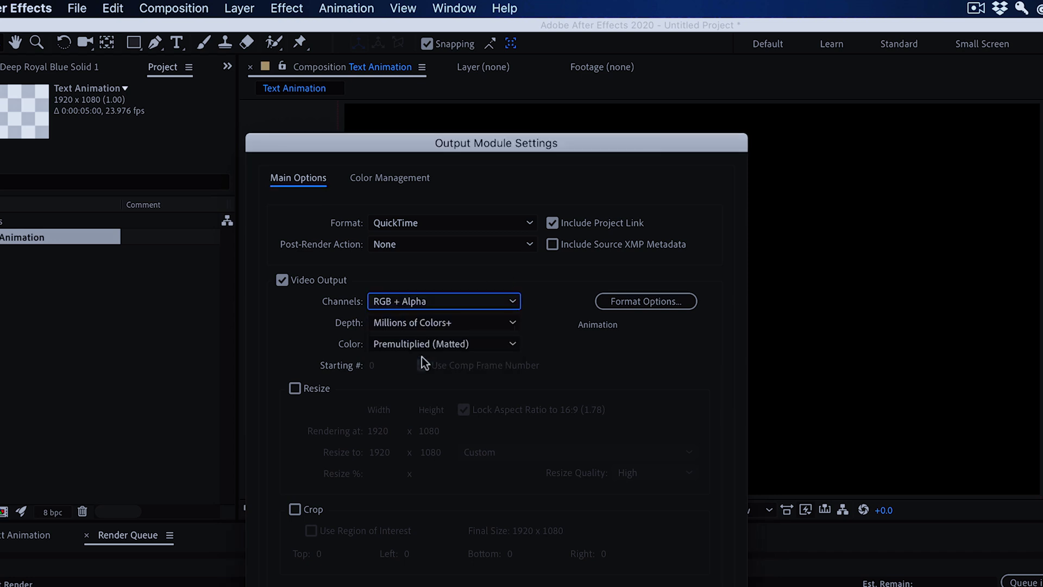
pyautogui.click(627, 300)
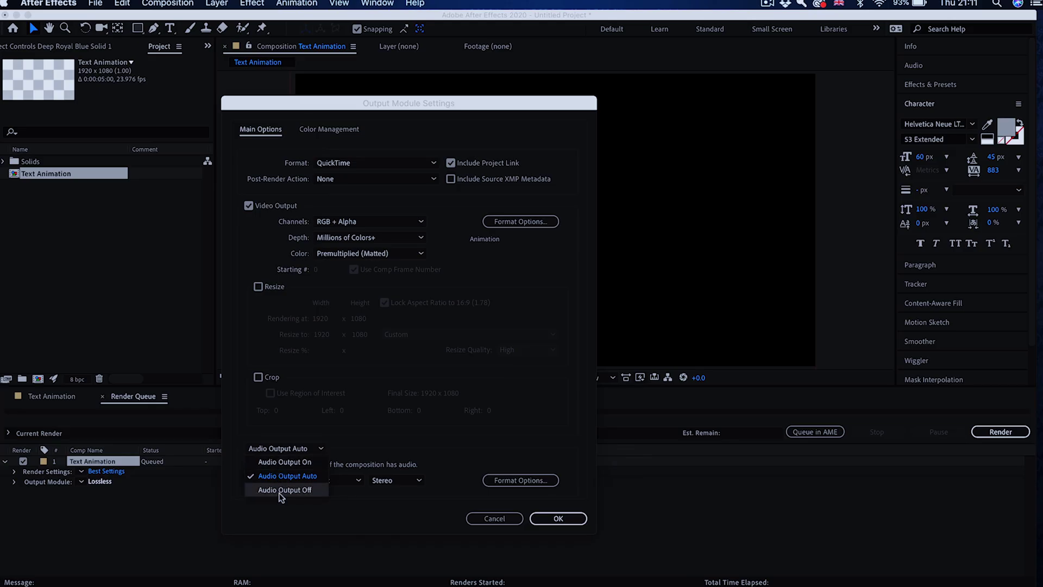
pyautogui.click(281, 491)
pyautogui.click(556, 520)
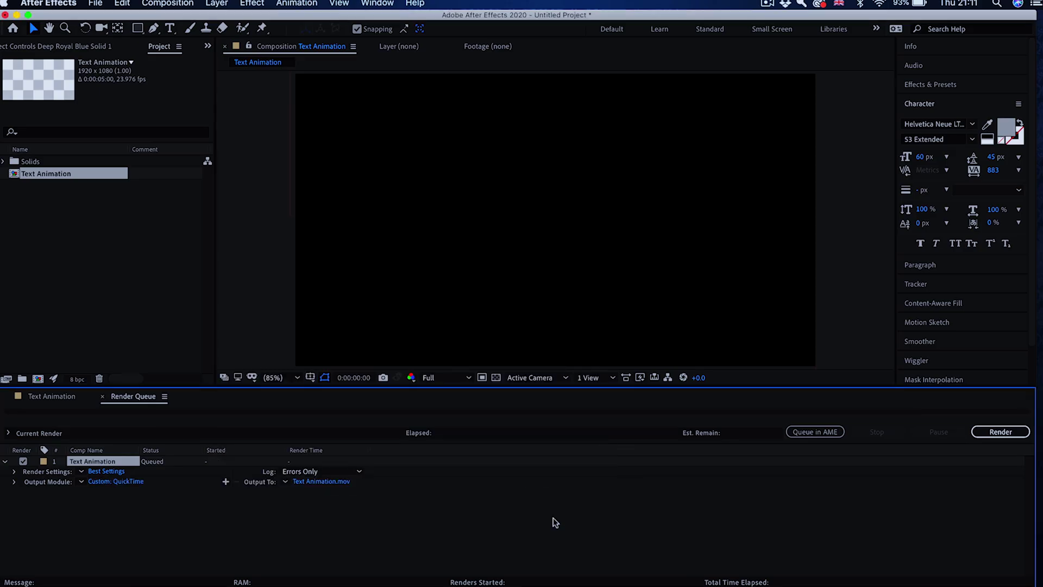